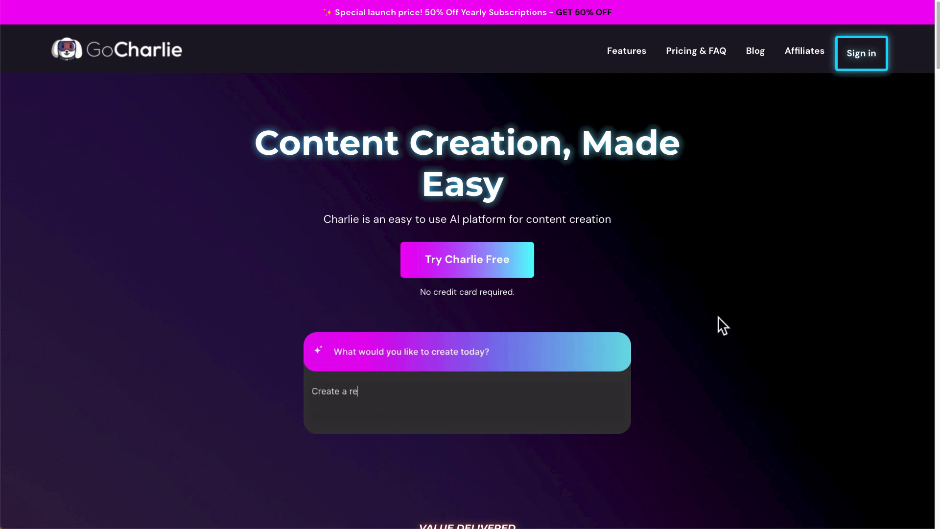
scroll(718, 316, "down", 4)
scroll(718, 317, "down", 5)
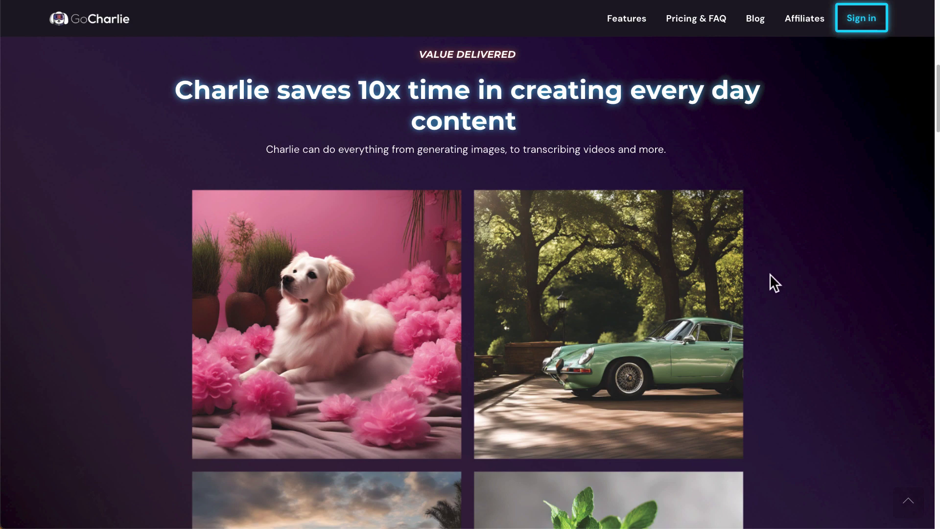
scroll(770, 275, "down", 3)
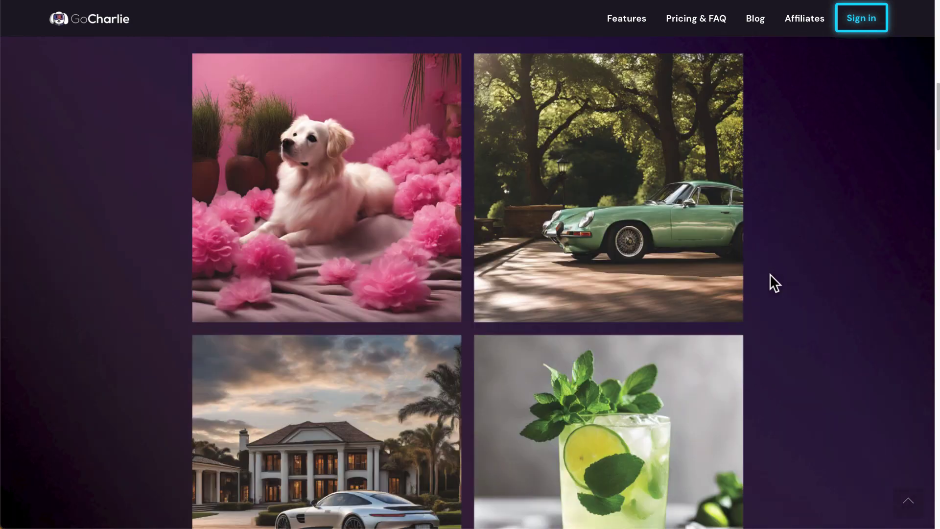
scroll(770, 273, "down", 5)
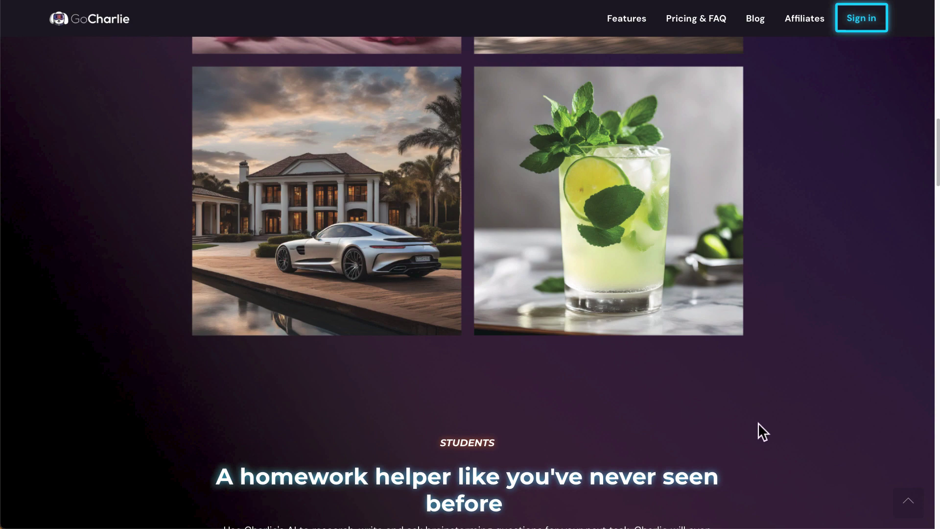
scroll(759, 422, "up", 3)
scroll(758, 422, "down", 6)
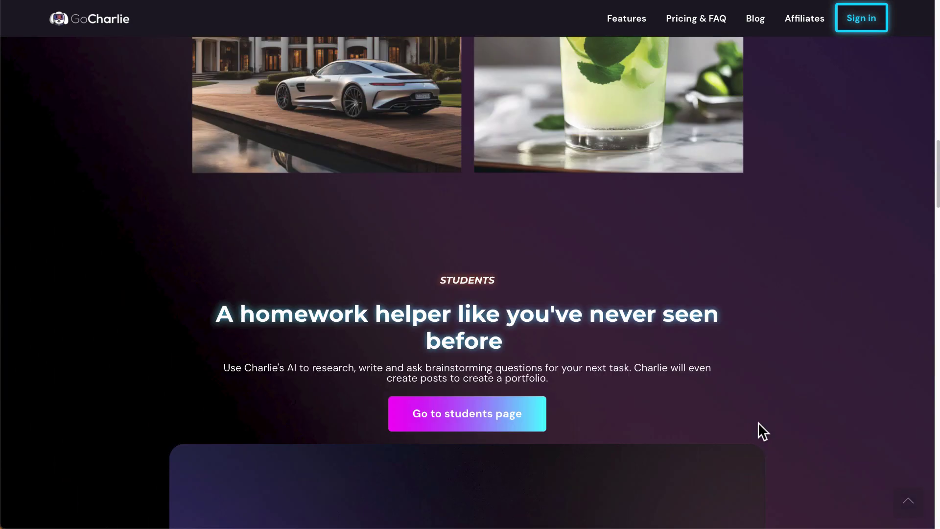
scroll(758, 422, "down", 4)
scroll(759, 422, "down", 10)
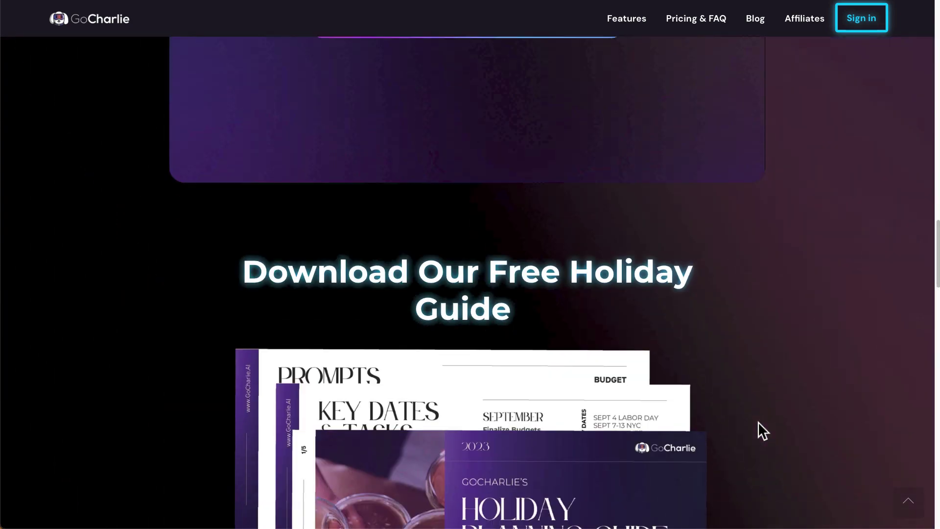
scroll(758, 422, "up", 1)
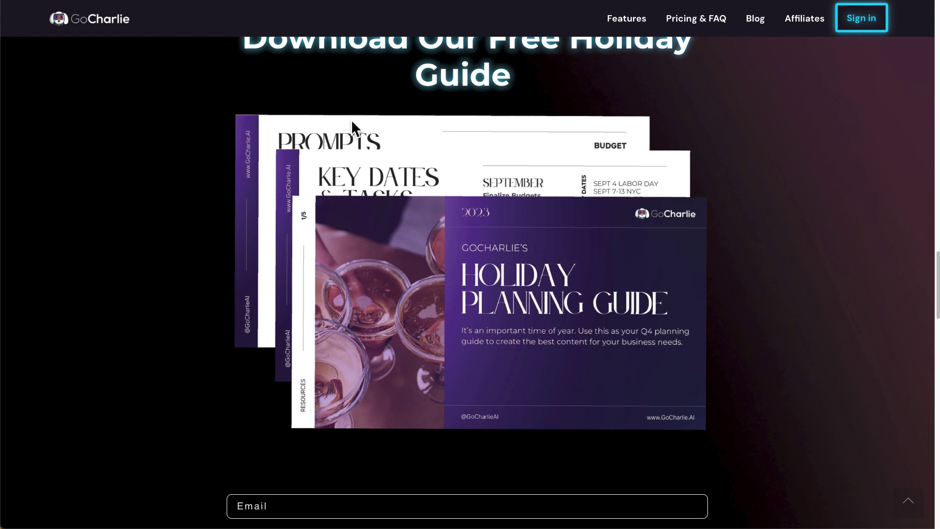
scroll(352, 122, "up", 3)
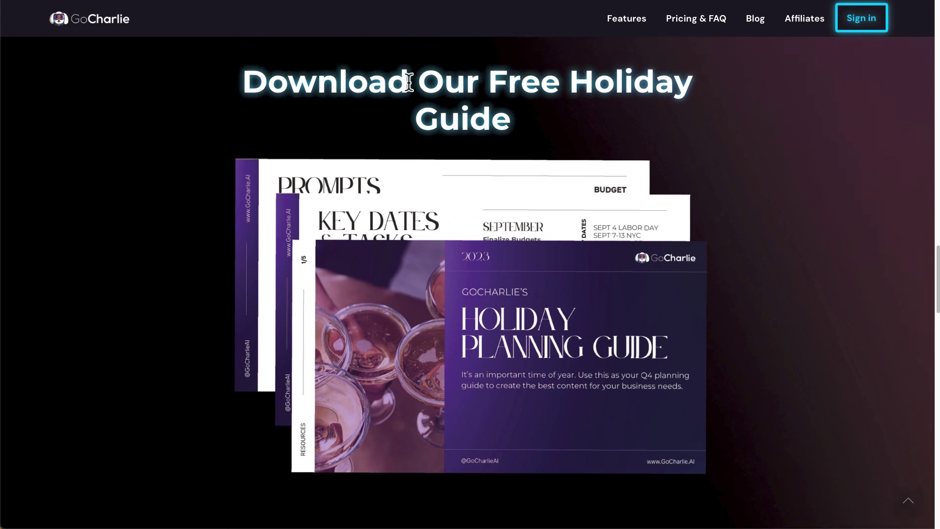
scroll(739, 350, "down", 7)
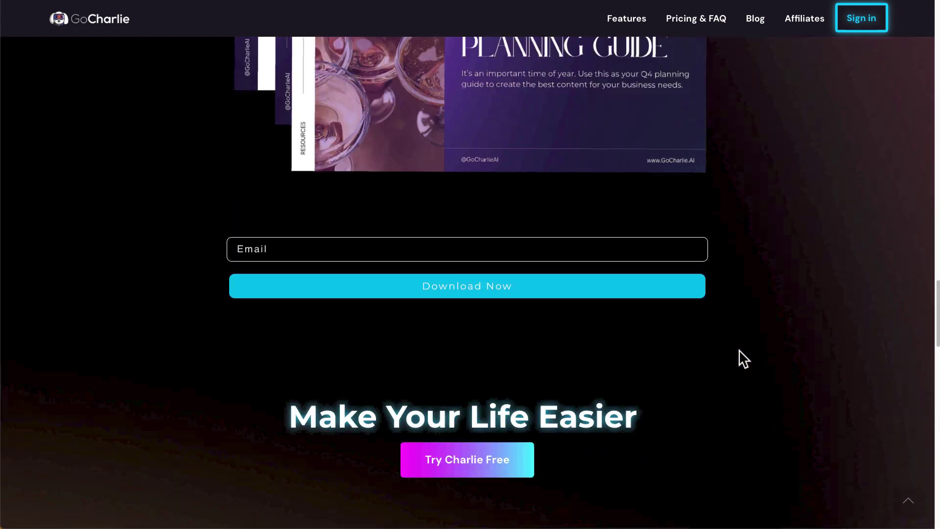
scroll(522, 358, "down", 5)
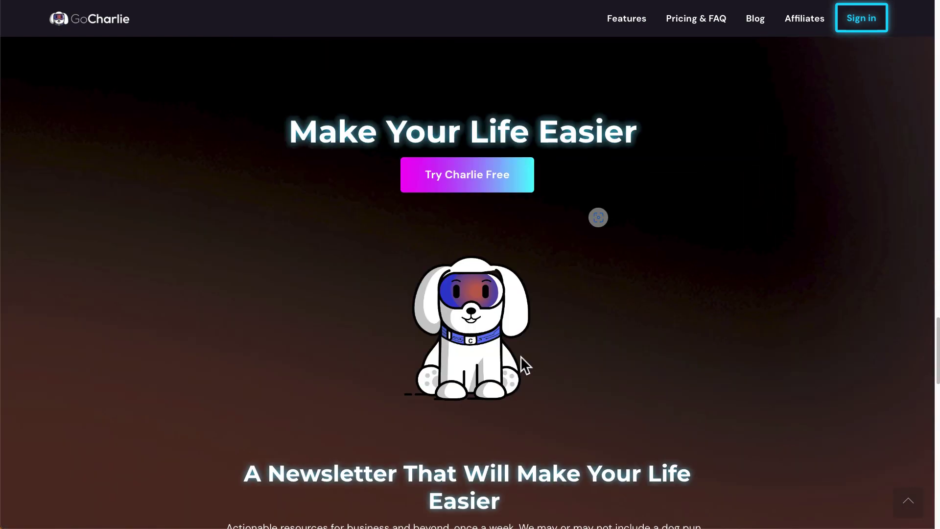
scroll(431, 218, "down", 8)
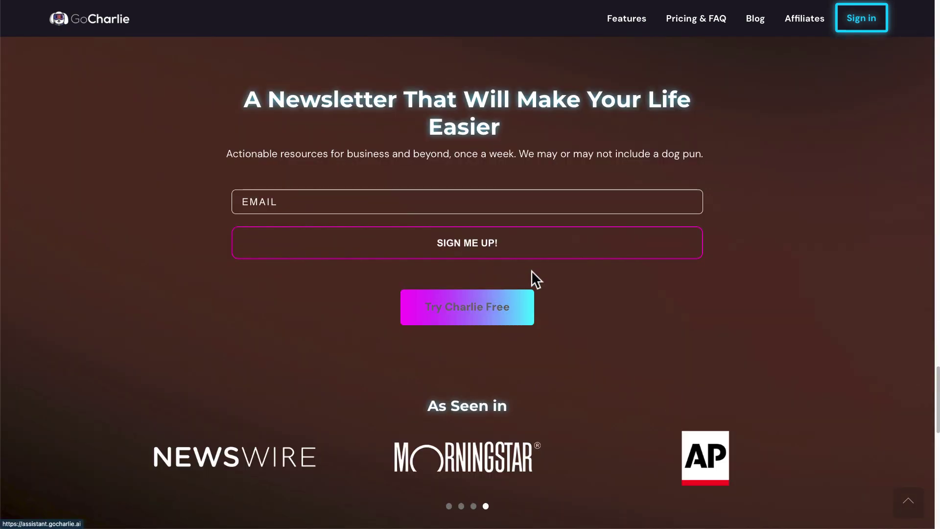
scroll(678, 293, "down", 6)
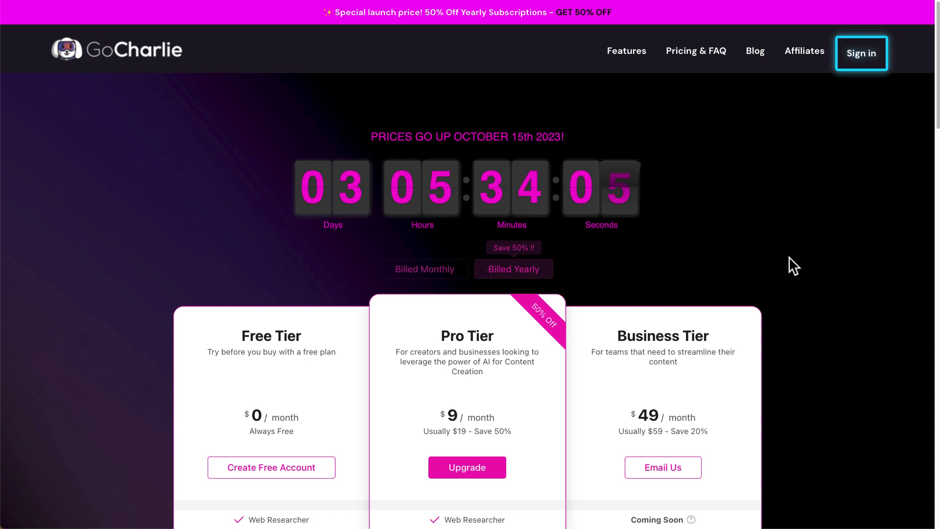
Scroll through the Free, Pro and Business tier cards, highlighting Web Researcher in the Pro tier.
scroll(789, 256, "down", 4)
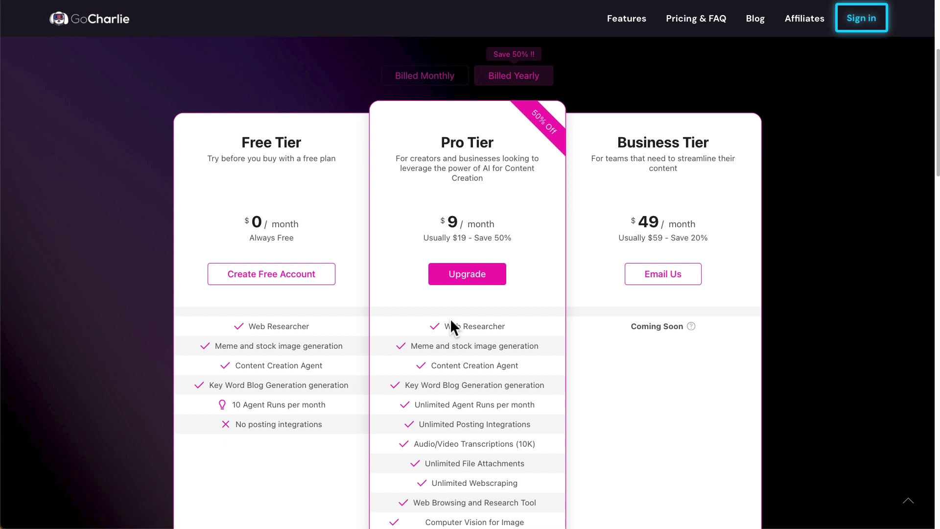
scroll(463, 343, "down", 1)
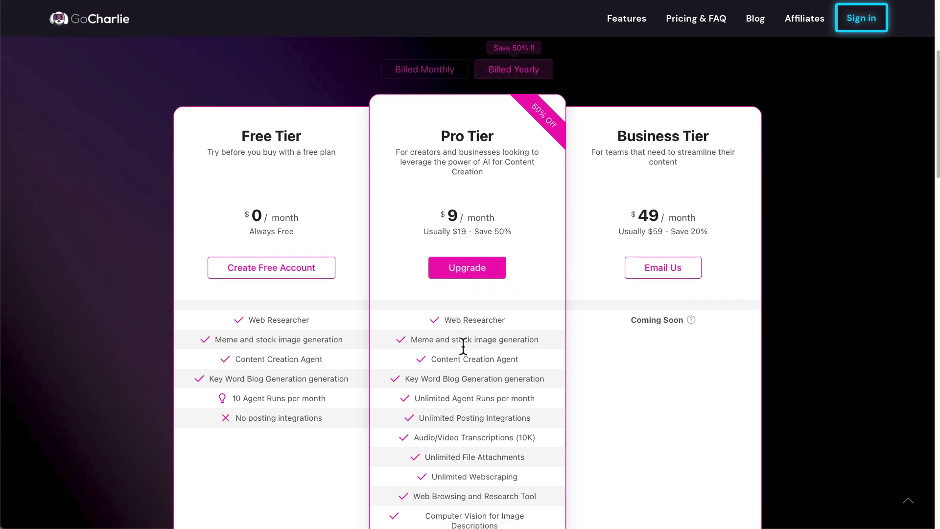
scroll(462, 344, "down", 2)
scroll(441, 303, "down", 1)
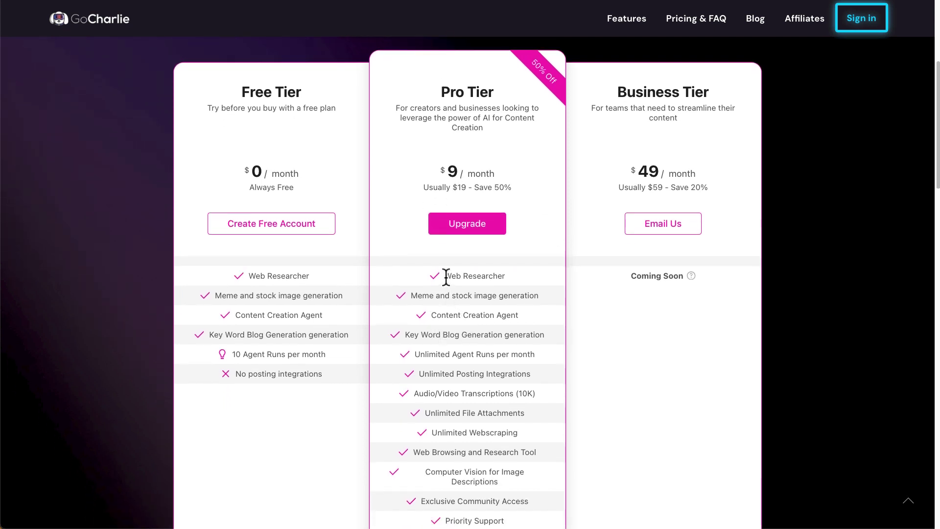
left_click_drag(446, 277, 534, 276)
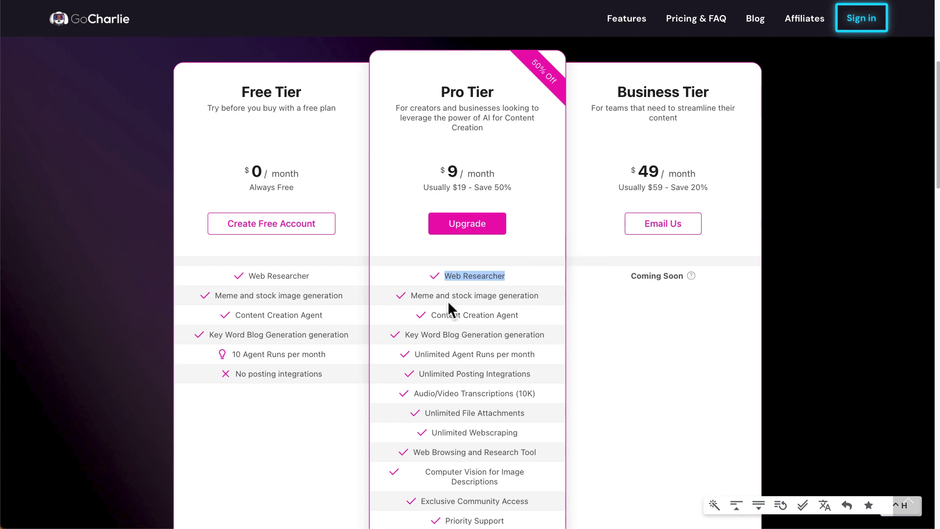
left_click(514, 330)
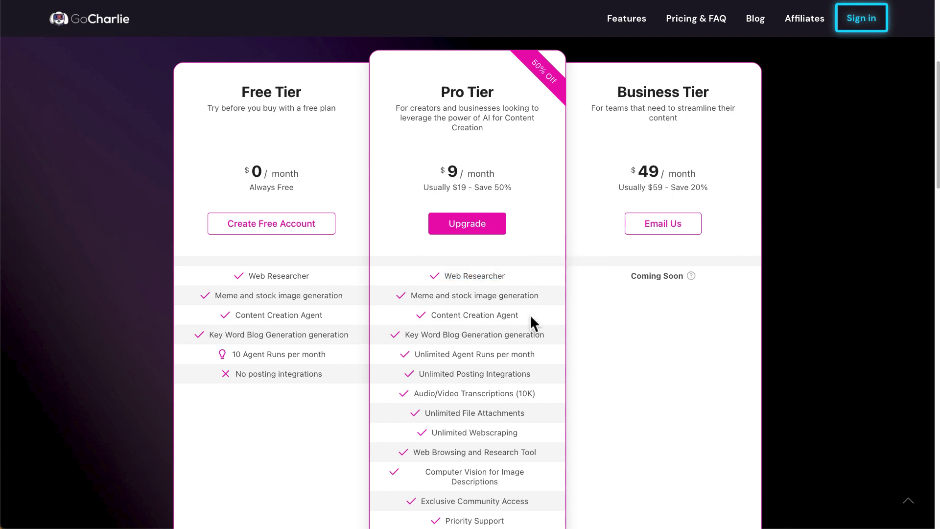
scroll(465, 344, "down", 1)
scroll(465, 346, "down", 1)
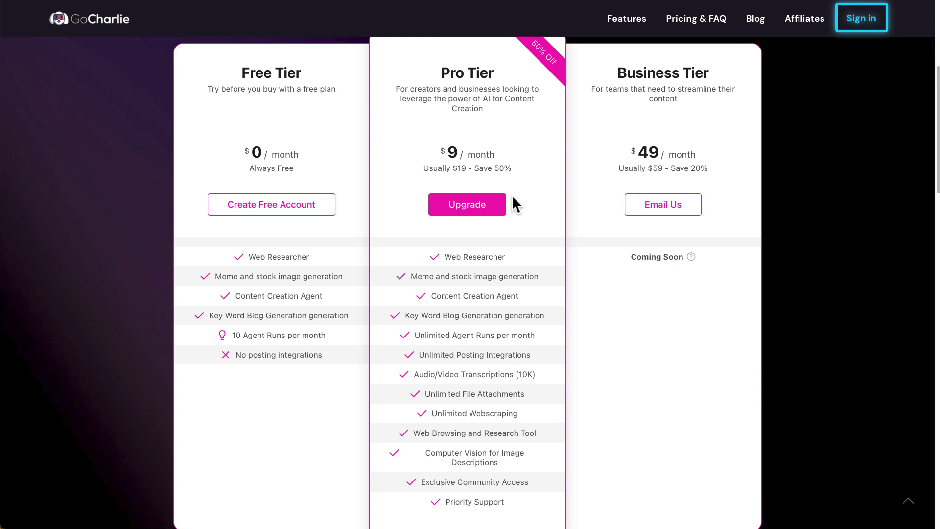
scroll(593, 348, "down", 1)
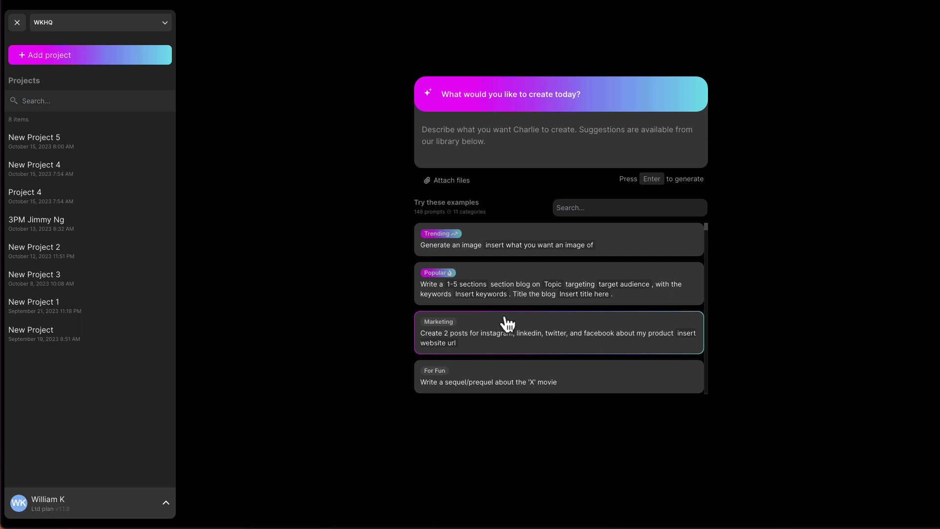
Scroll the Try these examples list and use the Marketing Offer Email example as the prompt.
scroll(506, 322, "down", 1)
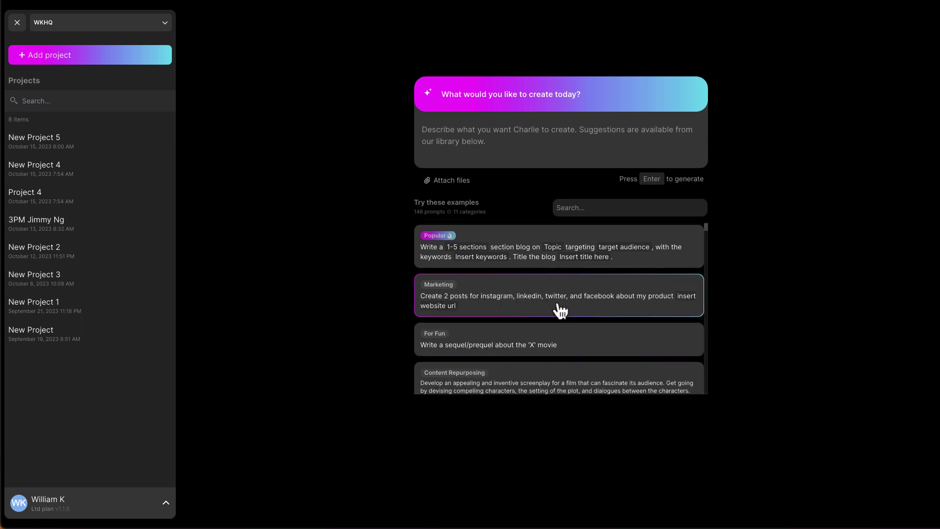
scroll(565, 306, "down", 1)
scroll(566, 308, "down", 2)
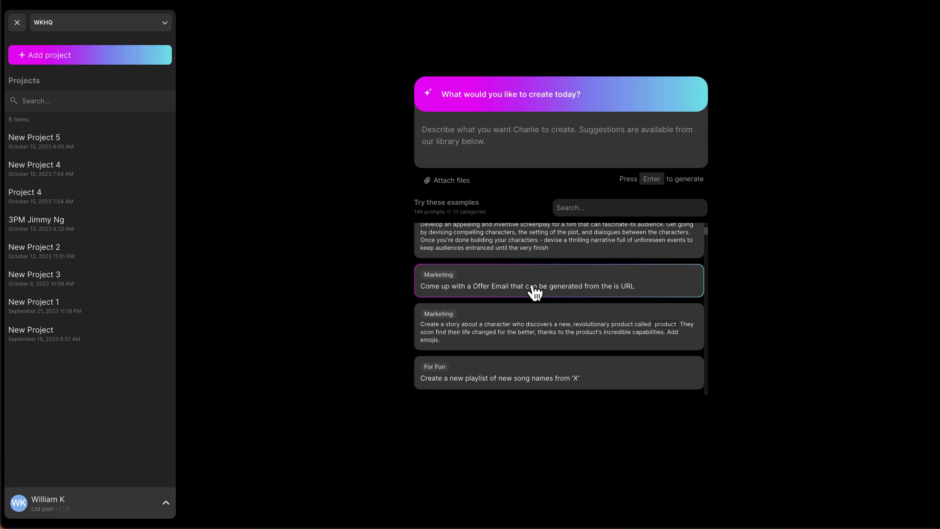
left_click(569, 290)
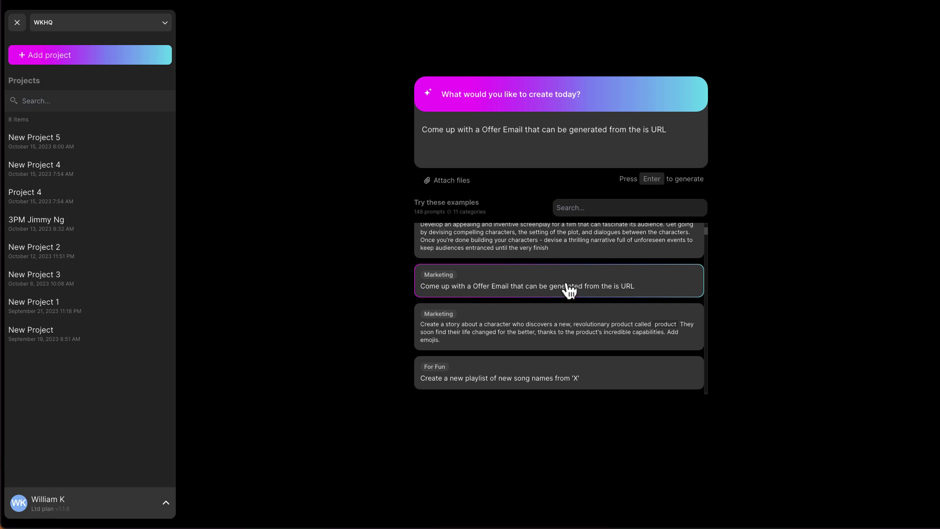
Paste the gocharlie.ai website address after 'URL' in the prompt and generate the email.
left_click(681, 138)
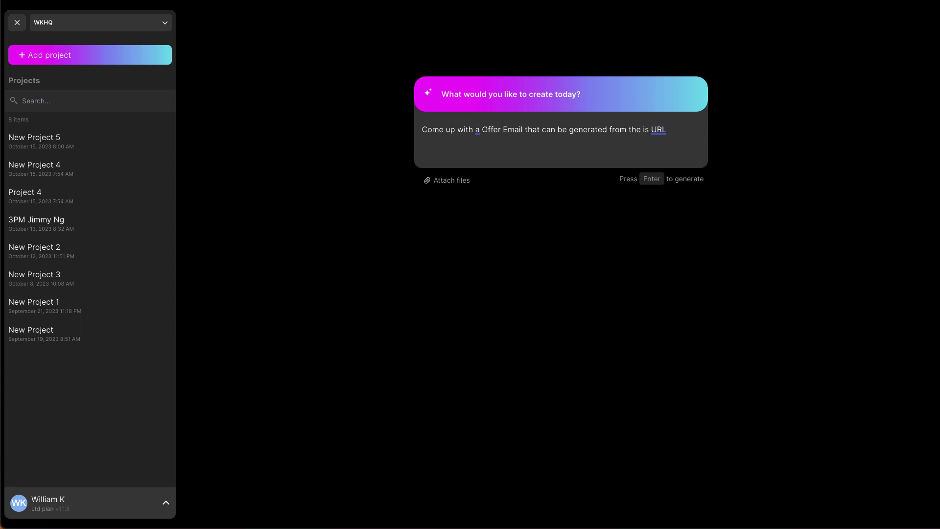
type("https://gocharlie.ai/")
key("Return")
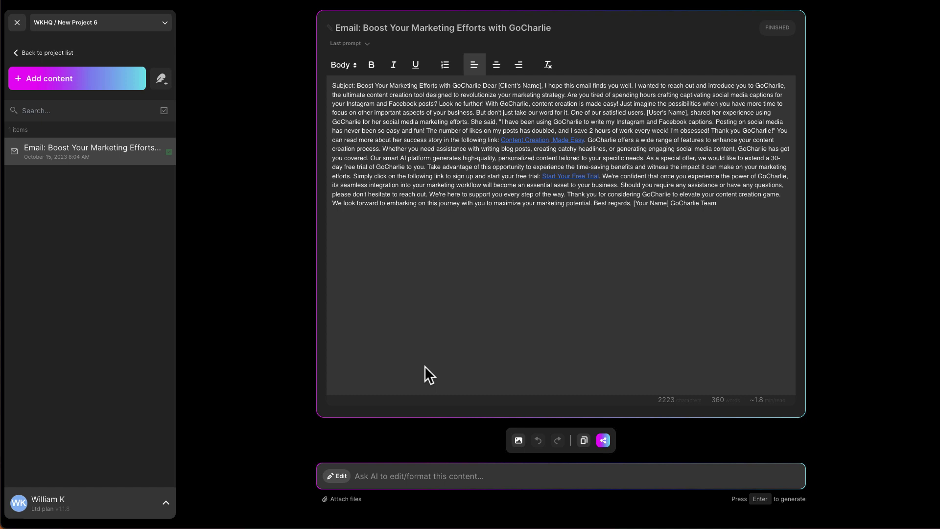
Ask the AI to 'create an image that I can use in this email.'.
left_click(339, 480)
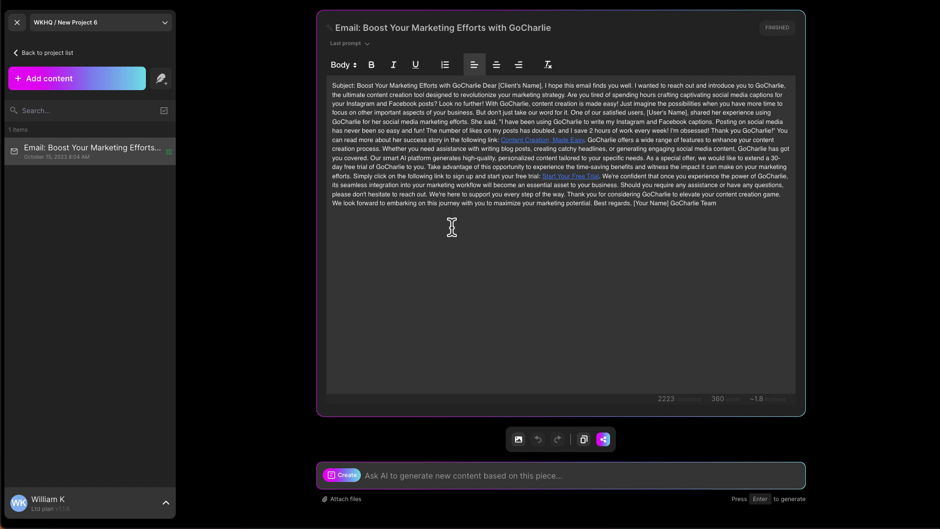
left_click(441, 474)
type("create")
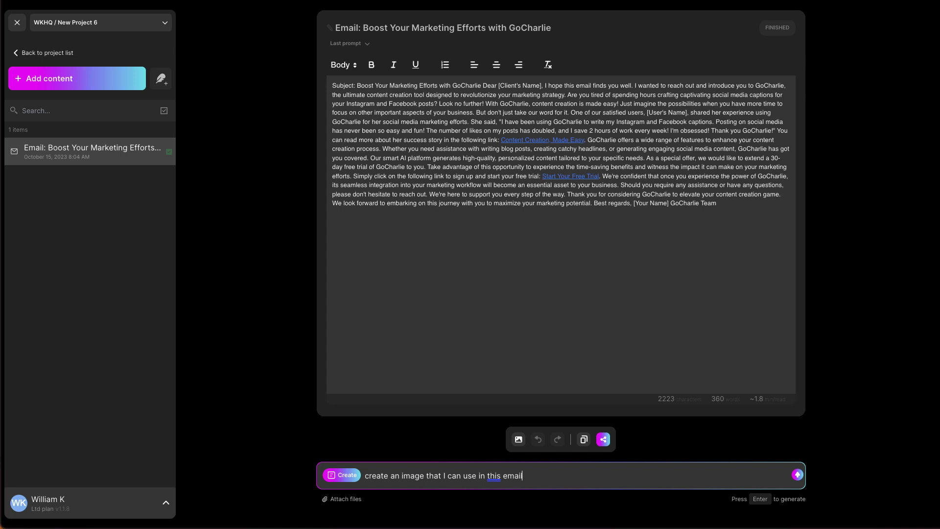
type("an image that I can use in this email.")
key("Return")
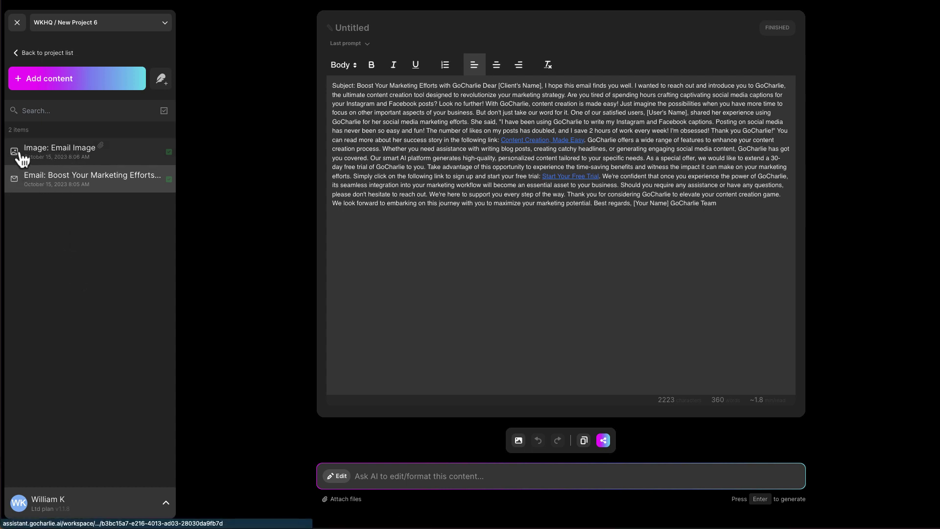
In the Email Image item, request a new image of a dog typing on a computer.
left_click(108, 159)
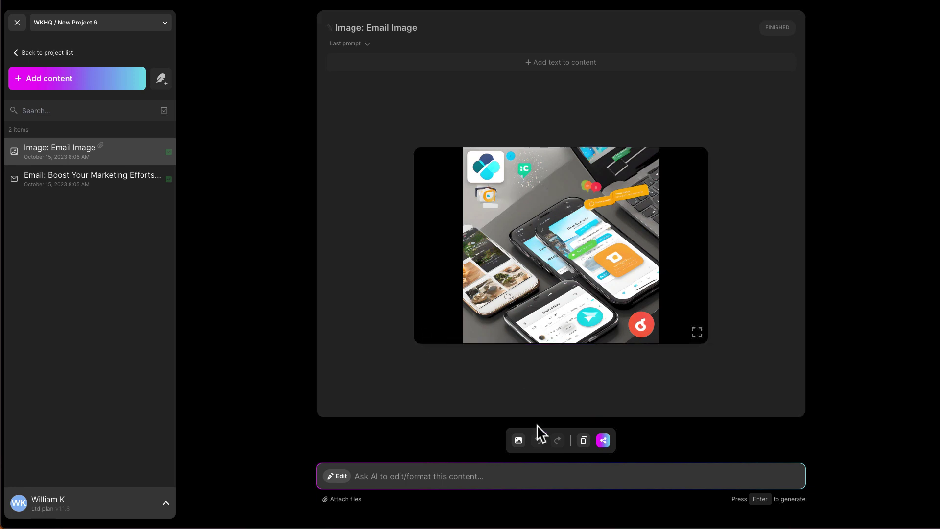
left_click(348, 484)
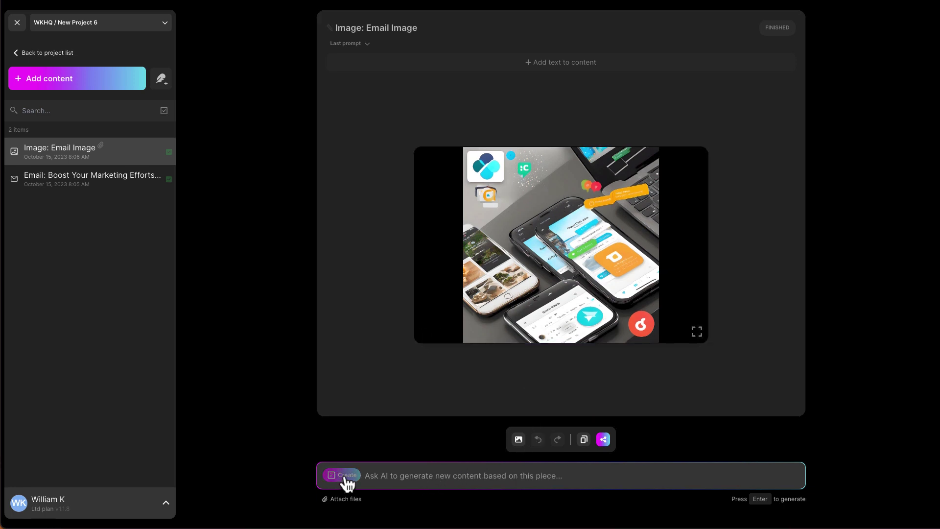
left_click(362, 482)
type("create an image with a dog typing on a comput")
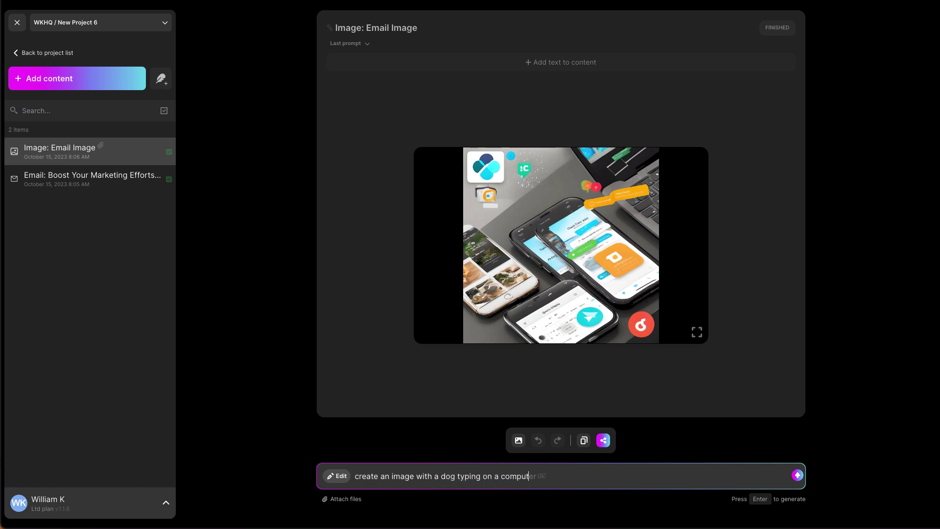
key("Tab")
key("Return")
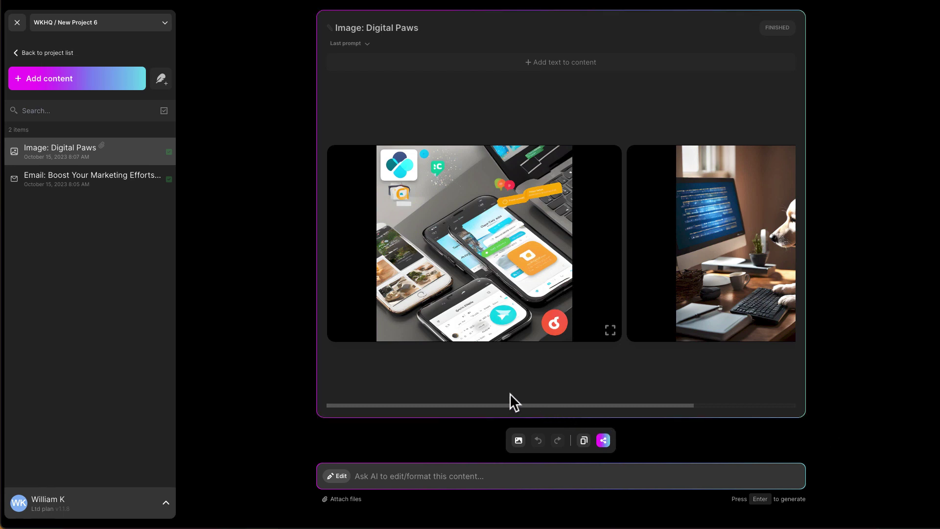
mouse_move(382, 225)
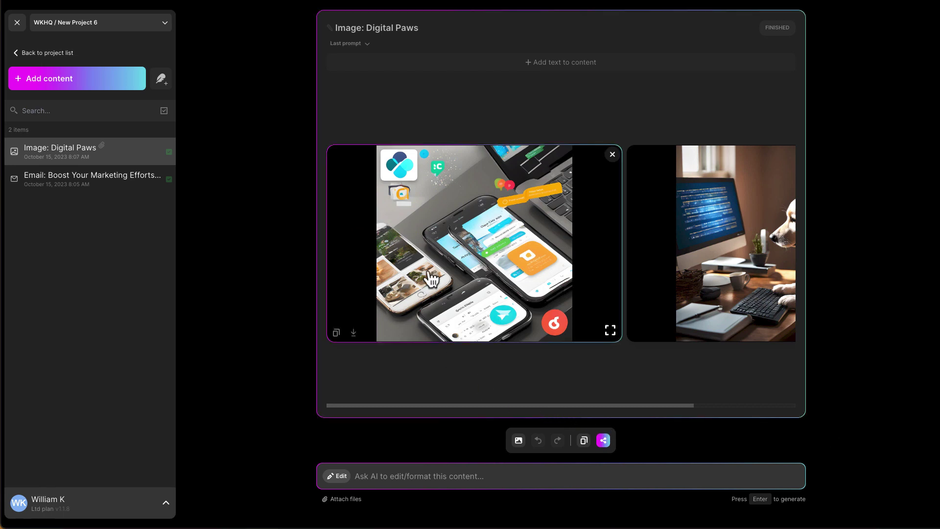
left_click_drag(483, 405, 641, 417)
mouse_move(616, 293)
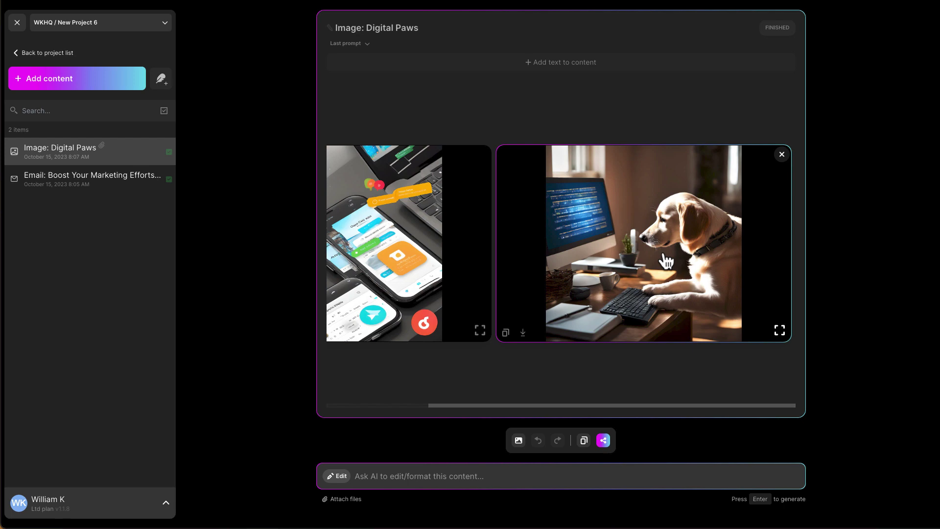
left_click(779, 330)
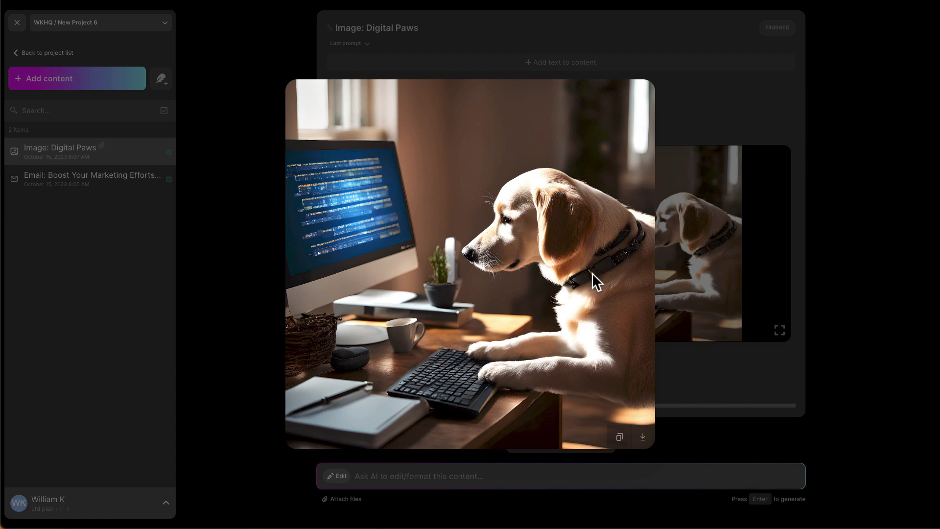
left_click(768, 272)
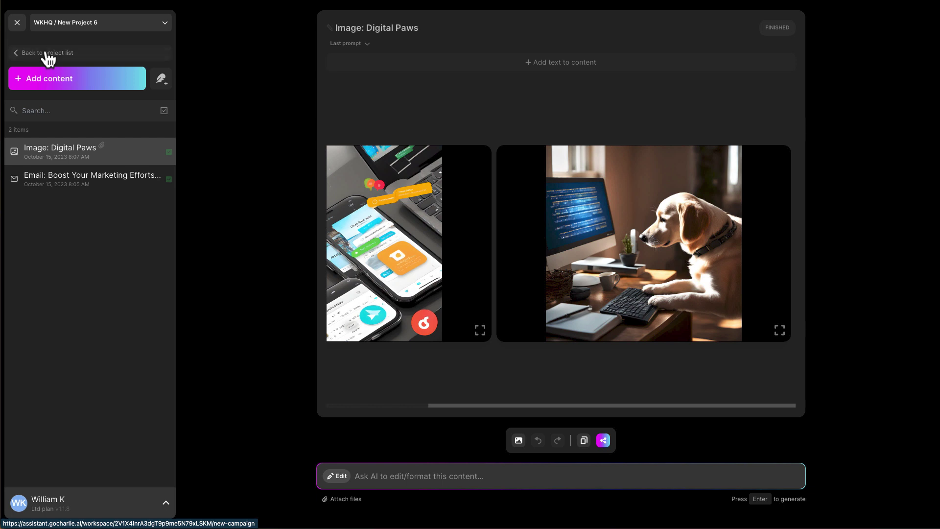
Go back to the project list and open New Project 2.
left_click(26, 54)
left_click(30, 55)
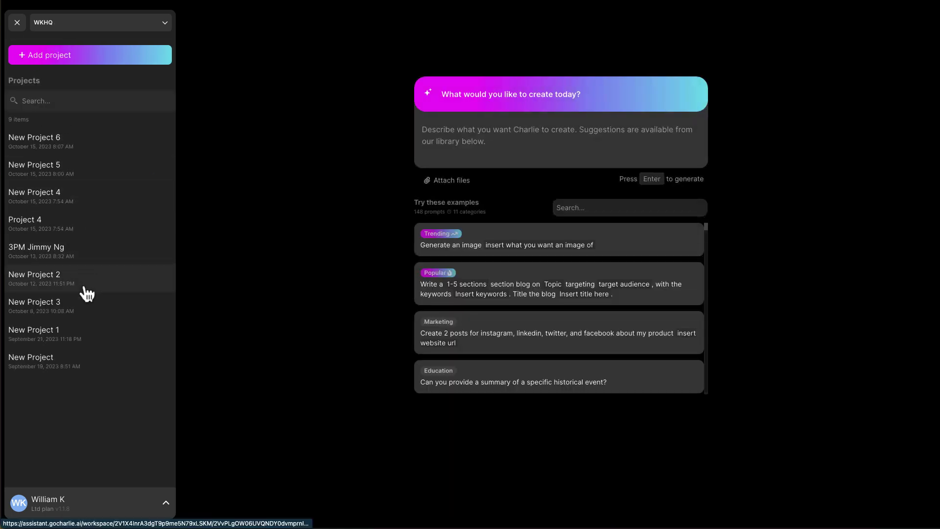
left_click_drag(81, 303, 81, 312)
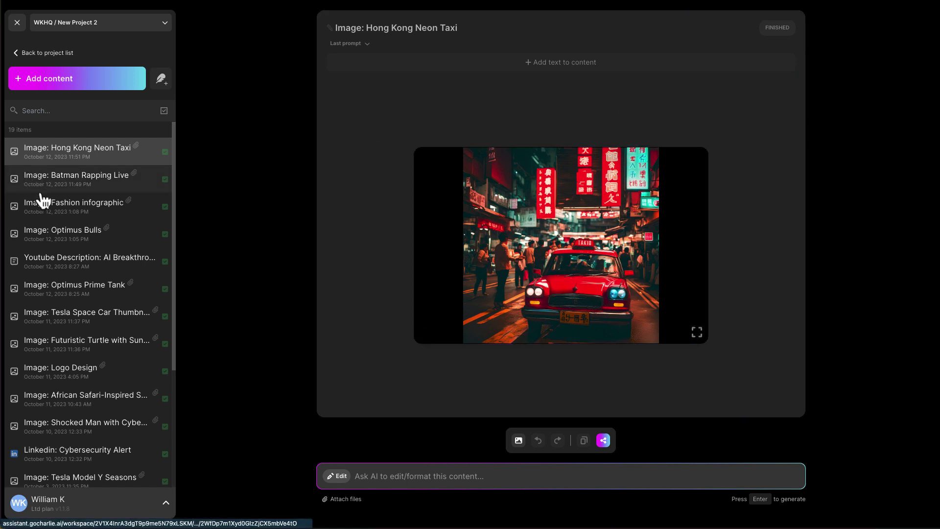
View the Batman Rapping Live image, then enlarge and close the Fashion infographic shoe image.
left_click(105, 191)
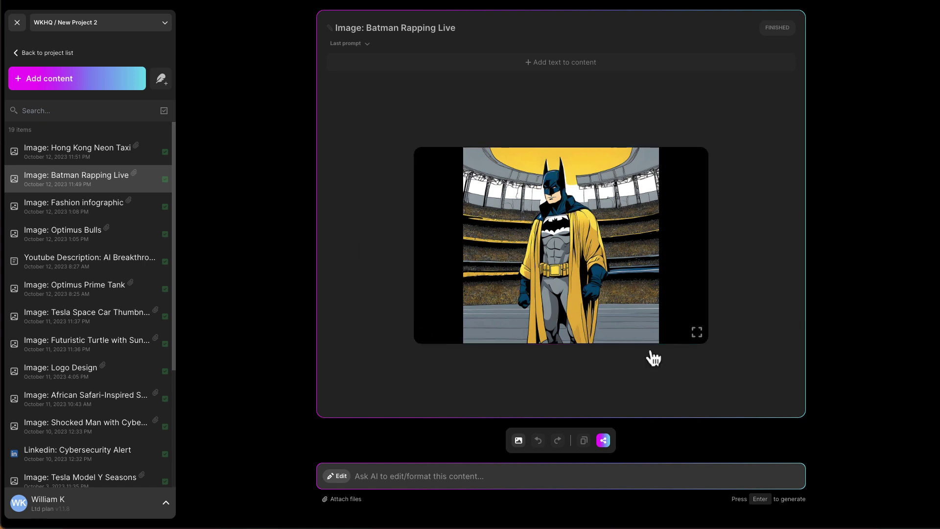
left_click(99, 212)
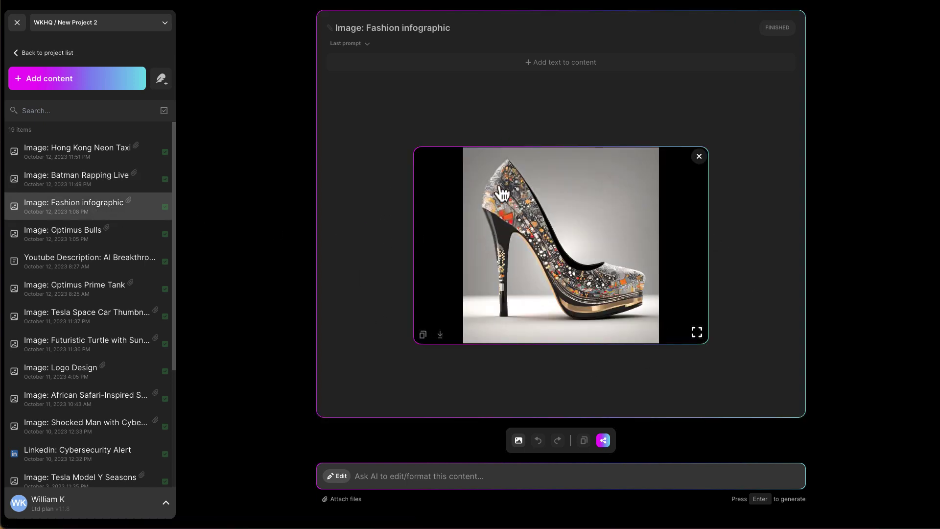
left_click(700, 335)
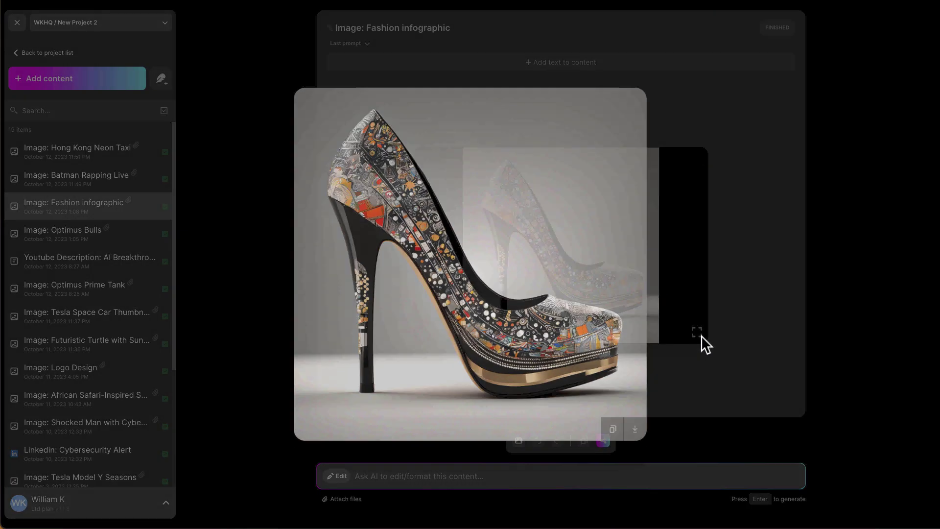
left_click(272, 143)
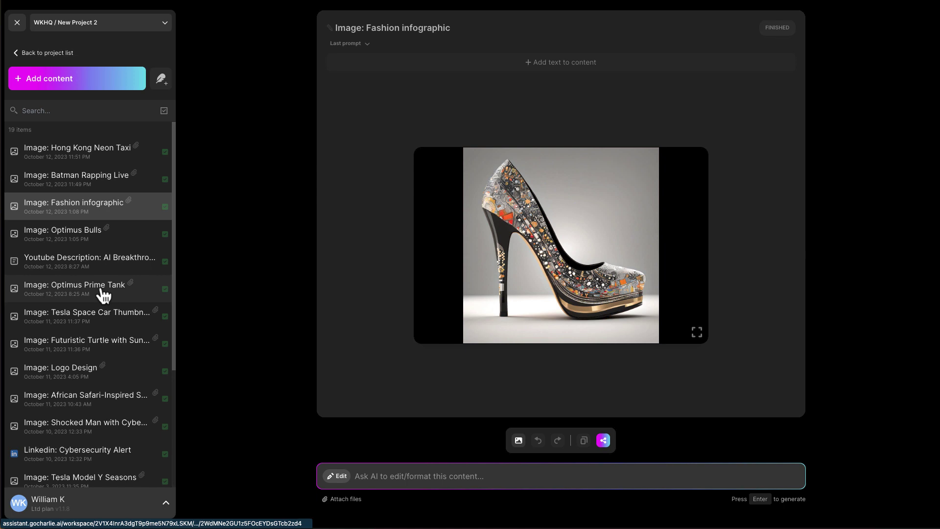
Browse the Optimus Prime Tank and Tesla Space Car Thumbnail images, ending on the Futuristic Turtle.
left_click(99, 289)
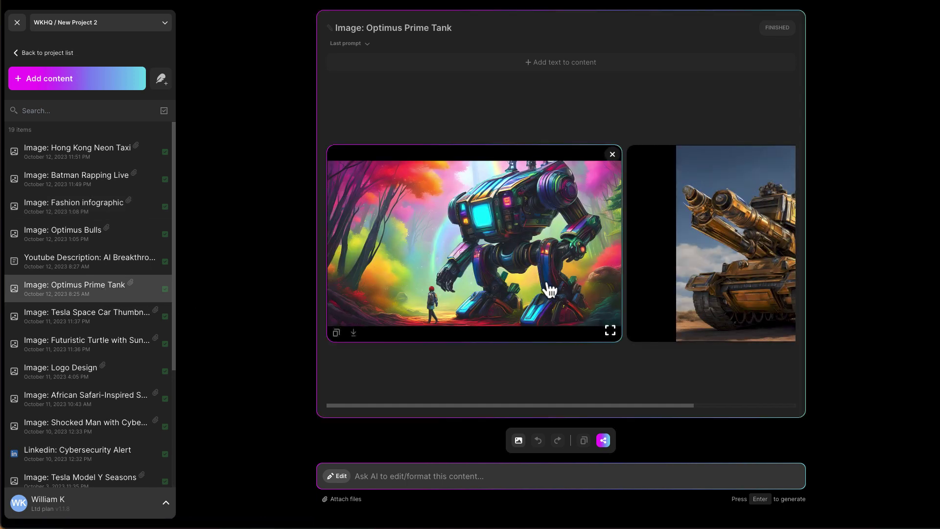
scroll(550, 290, "right", 5)
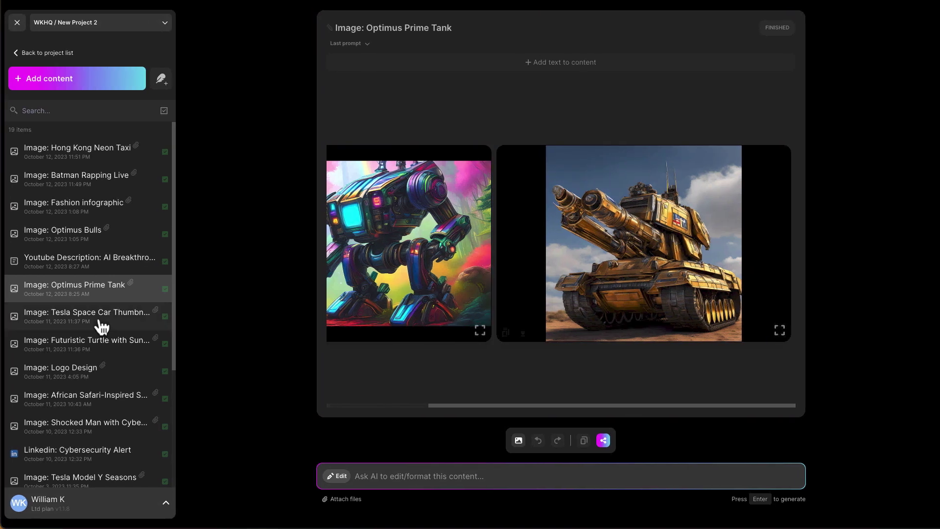
left_click(98, 326)
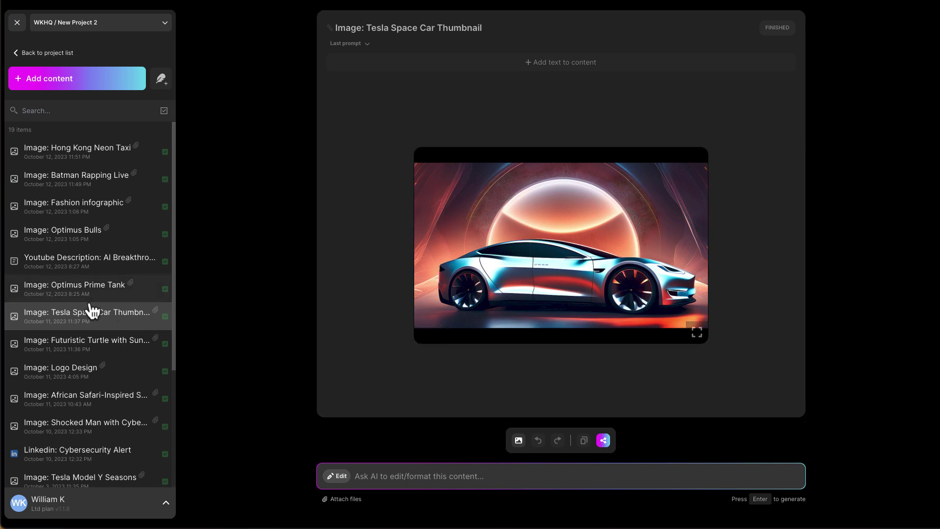
scroll(112, 343, "down", 1)
left_click(124, 338)
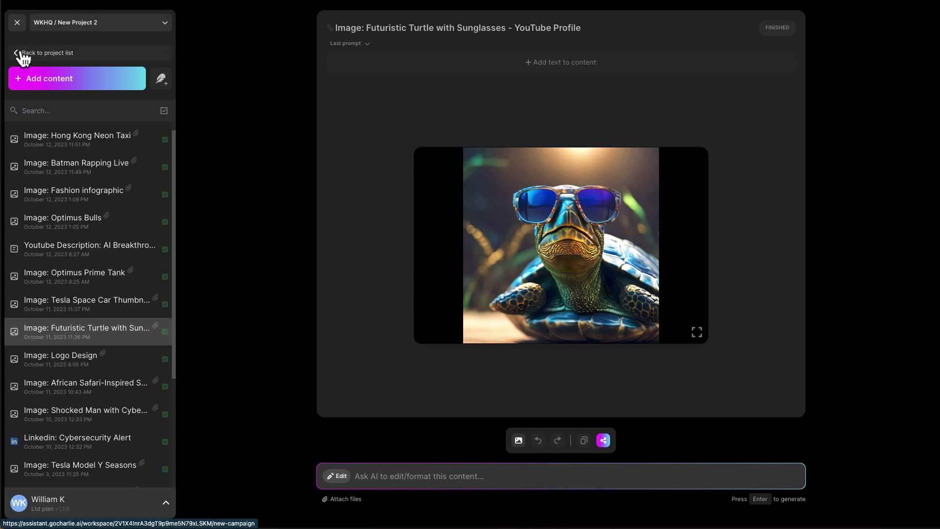
Reopen New Project 6 and start new content with the sectioned blog template.
left_click(19, 54)
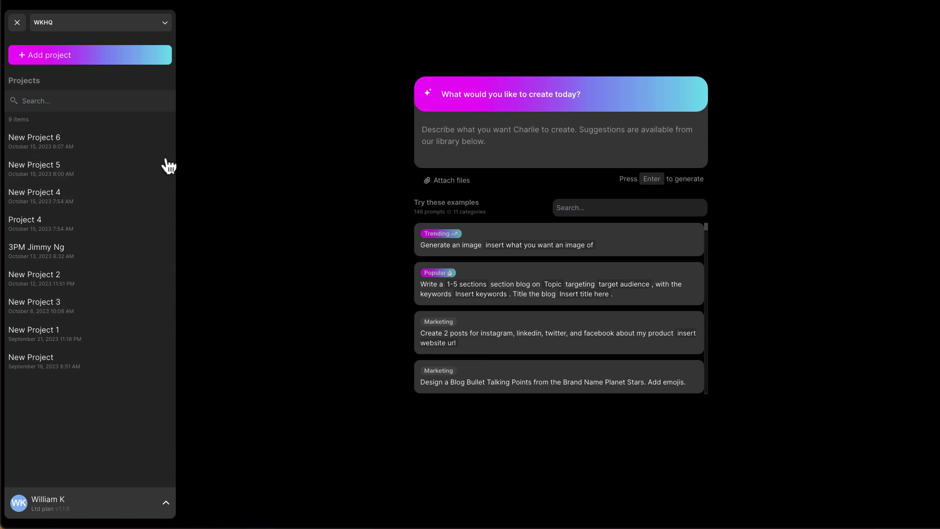
left_click(70, 142)
left_click(87, 154)
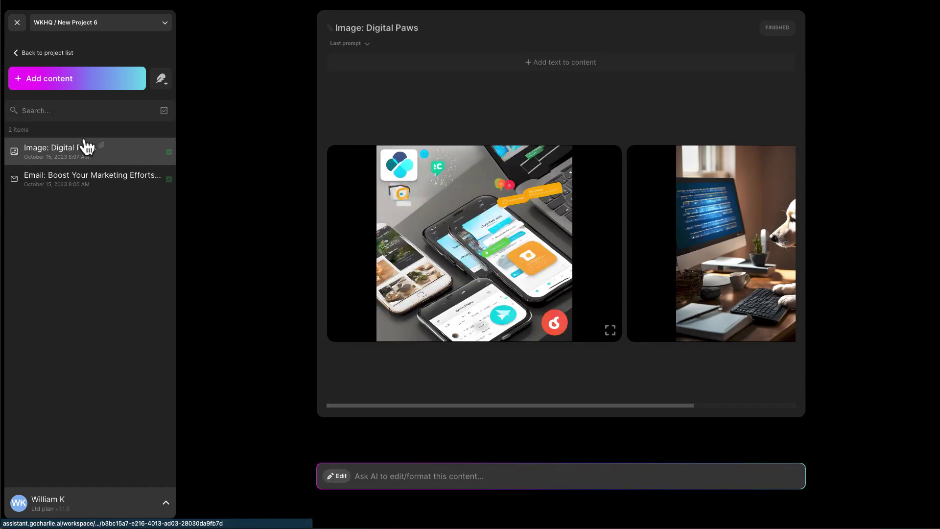
left_click(80, 87)
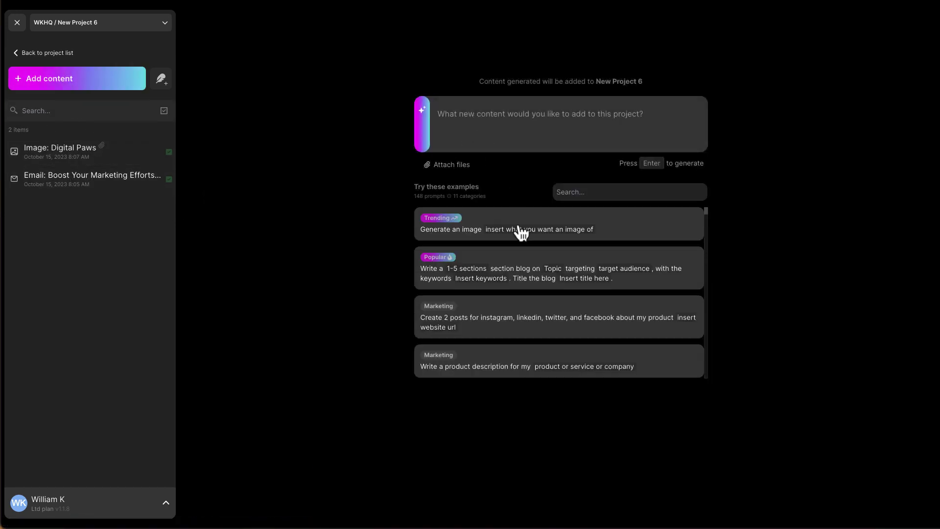
left_click(439, 279)
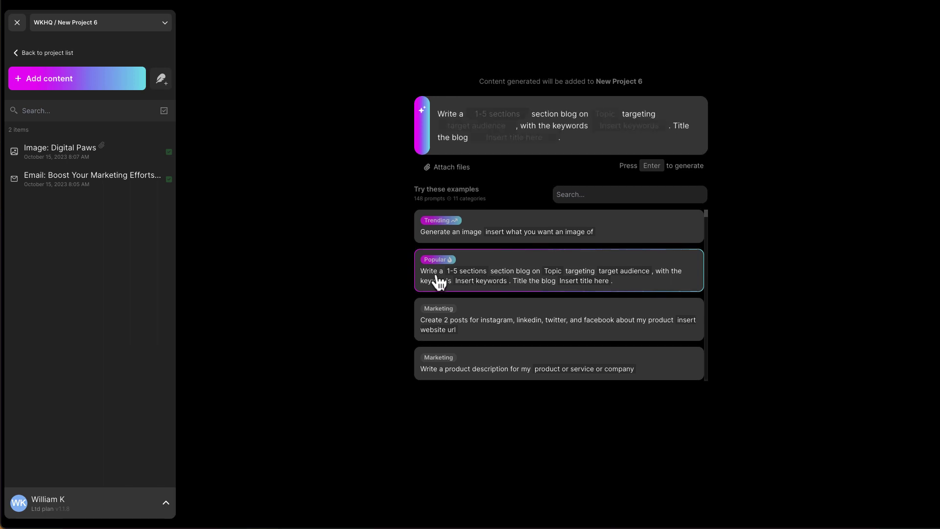
Set the blog to 5 sections on novated leasing for people working in Australia.
left_click(498, 115)
type("5")
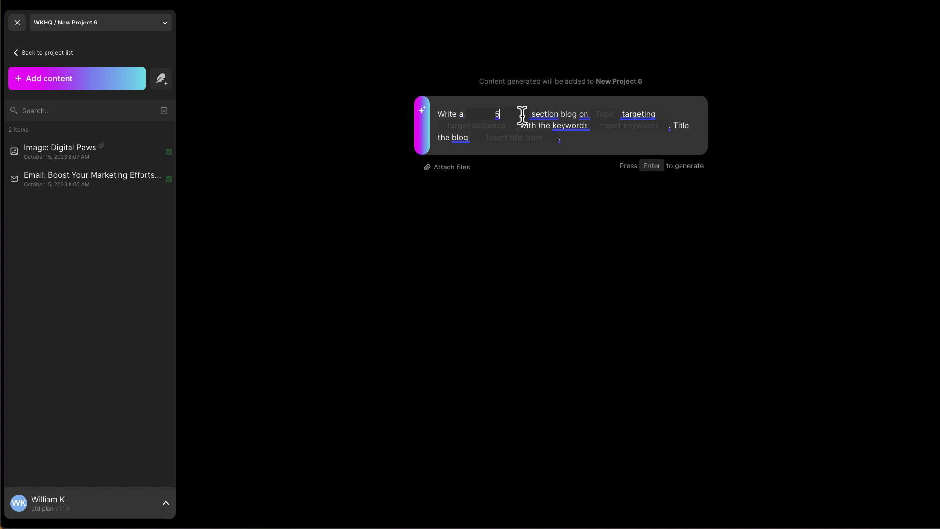
left_click(603, 115)
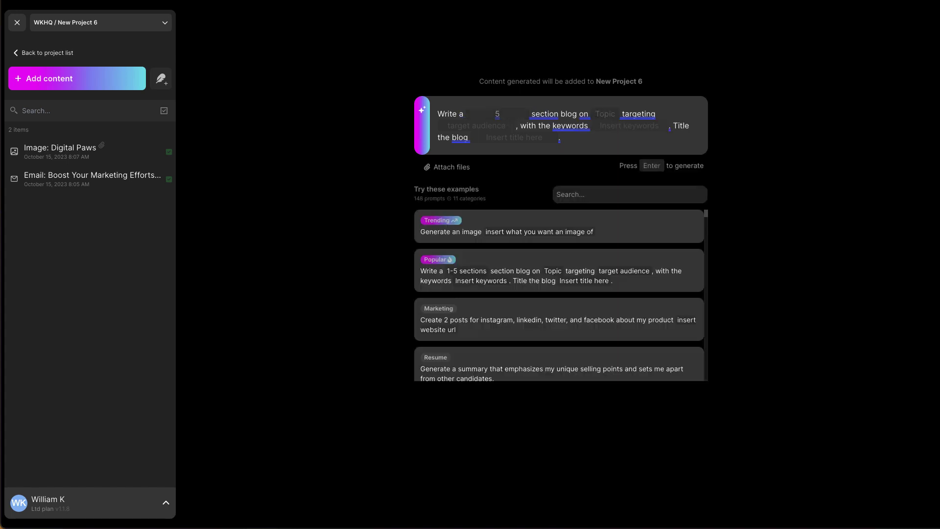
type("novated leasing")
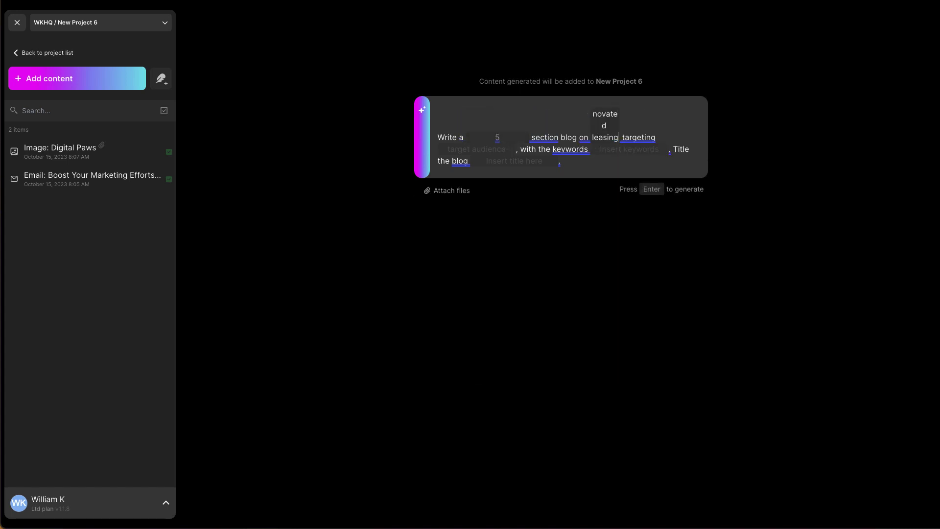
left_click(491, 148)
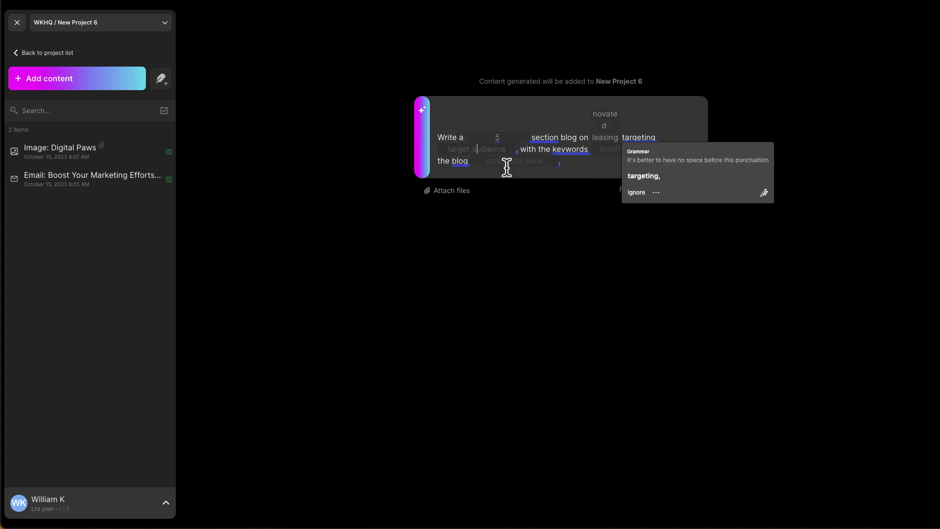
type("f")
key("BackSpace")
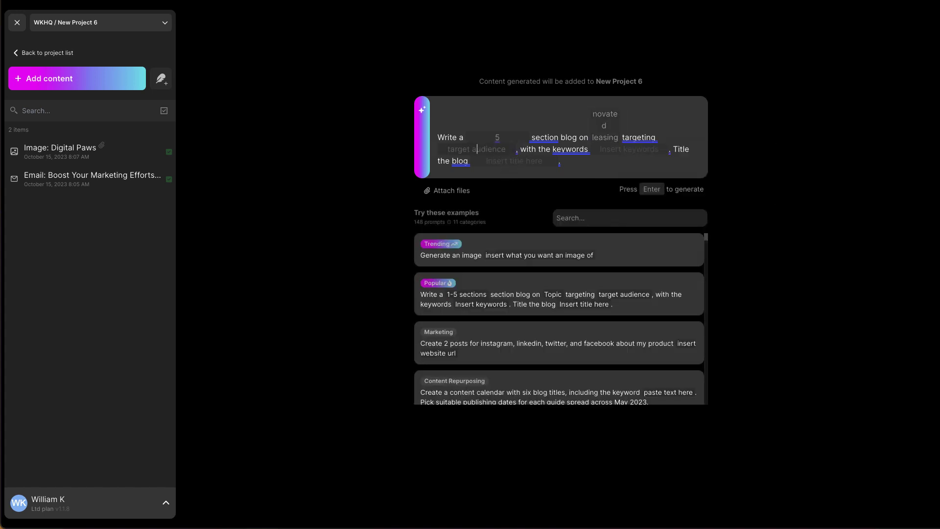
type("peopl")
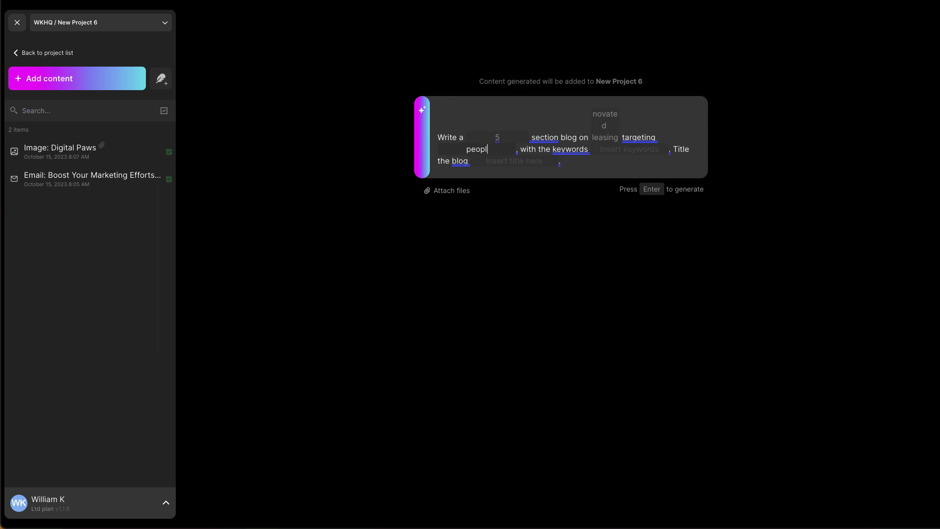
type("e working in Australia")
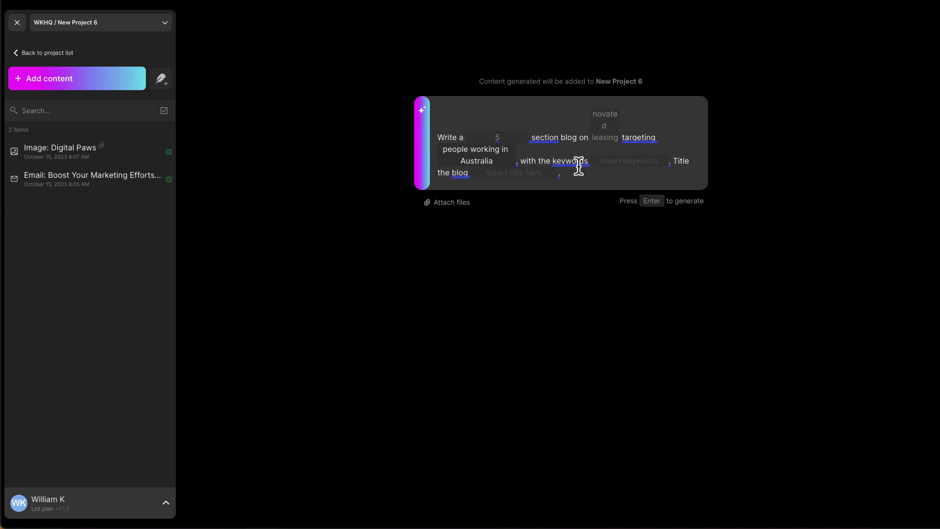
Add keywords novated lease and salary sacrifice, title 'what you need to know about novated lease', and generate.
left_click(619, 161)
type("novated le")
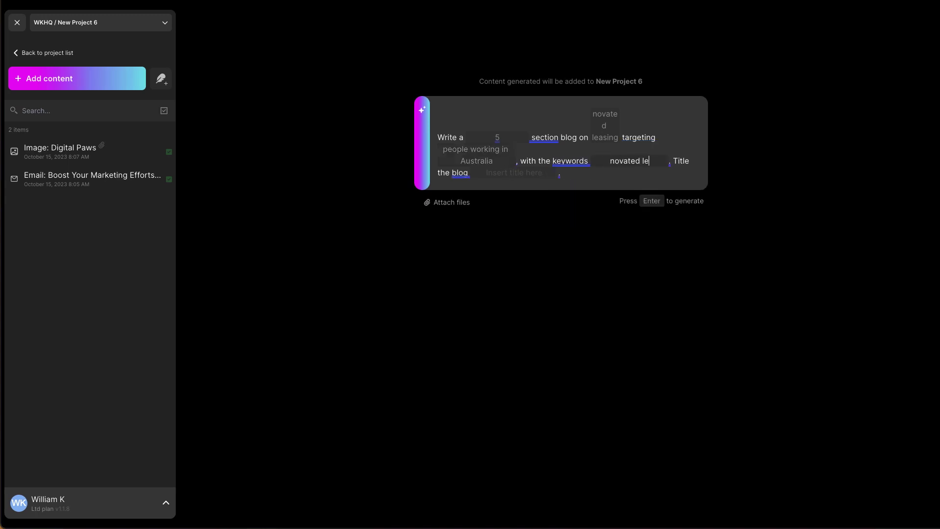
type("ase, leasing")
key("BackSpace")
key("BackSpace")
key("BackSpace")
key("BackSpace")
key("BackSpace")
key("BackSpace")
key("BackSpace")
type("salary sacrifice")
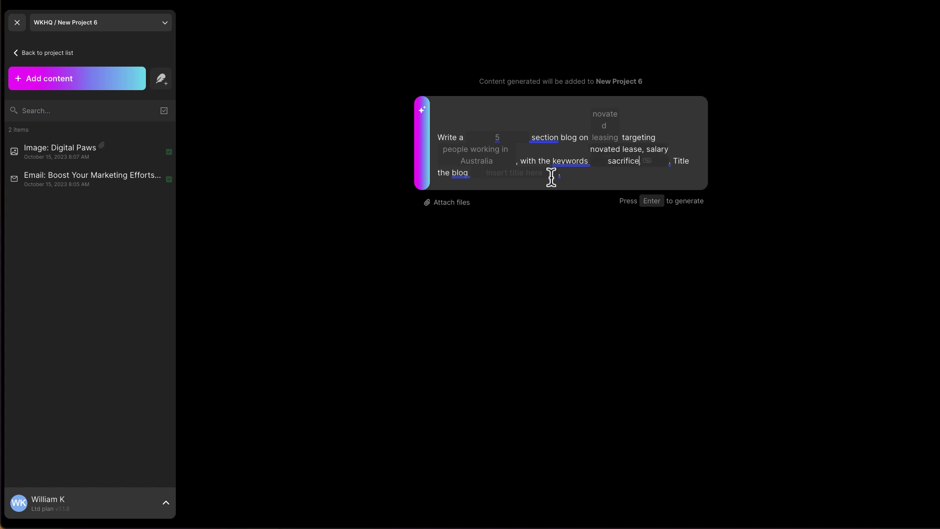
left_click(512, 174)
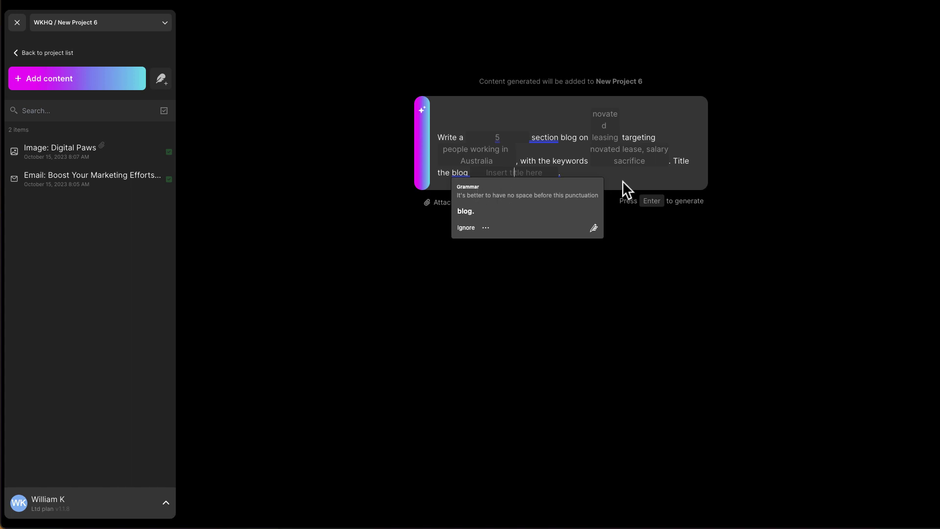
left_click(514, 175)
type("bes")
key("BackSpace")
type("what you need to know about novated lease")
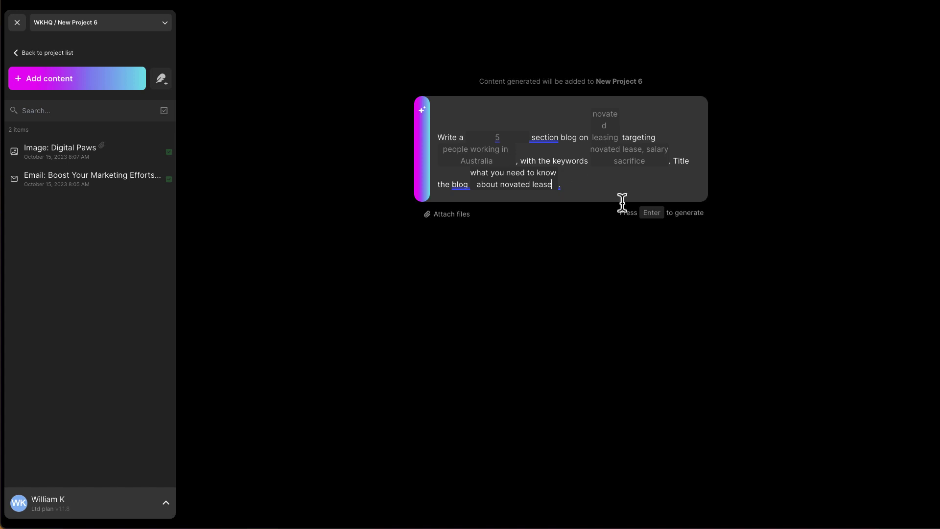
left_click(642, 215)
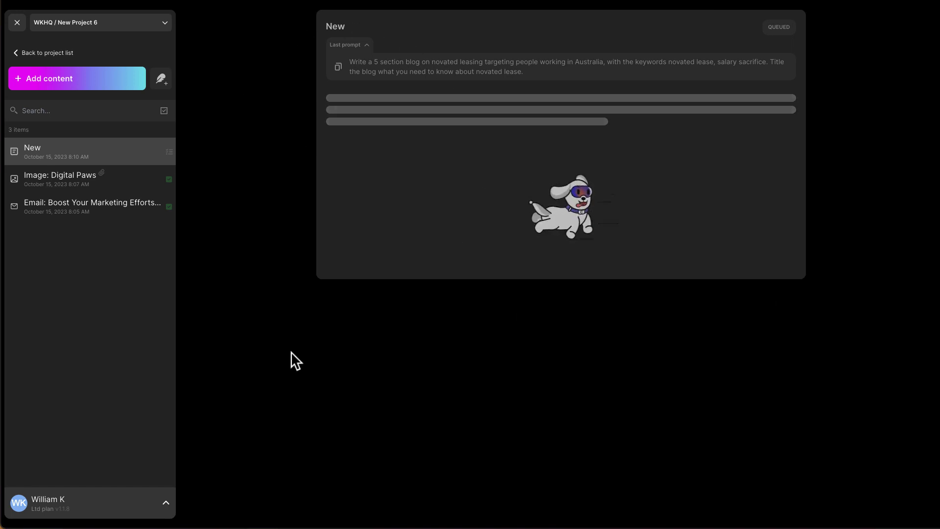
From Add content, submit a request for a daylight image of a Chicago Bulls-themed SUV.
left_click(60, 89)
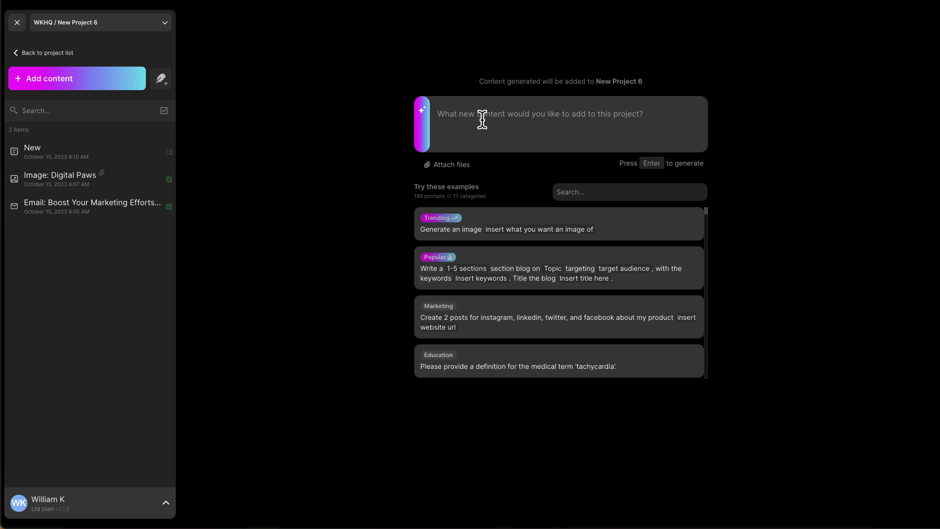
left_click(560, 123)
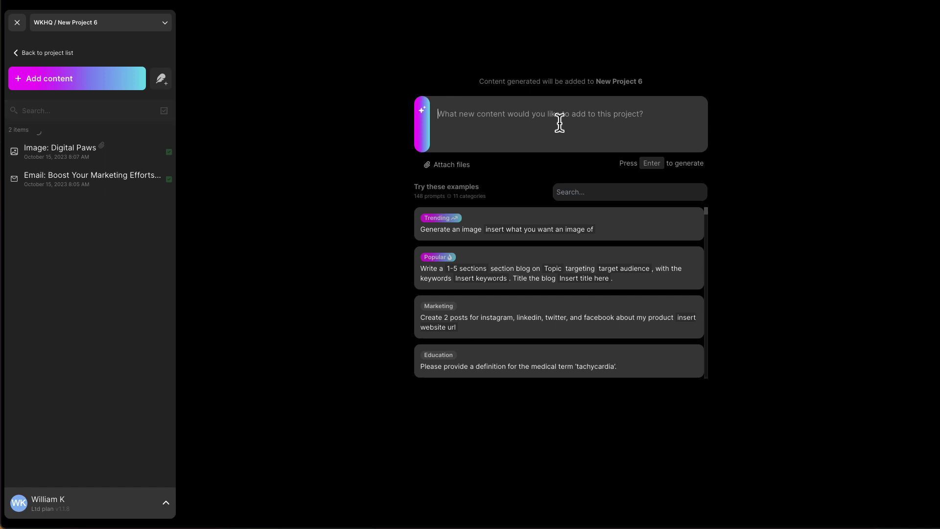
type("cr")
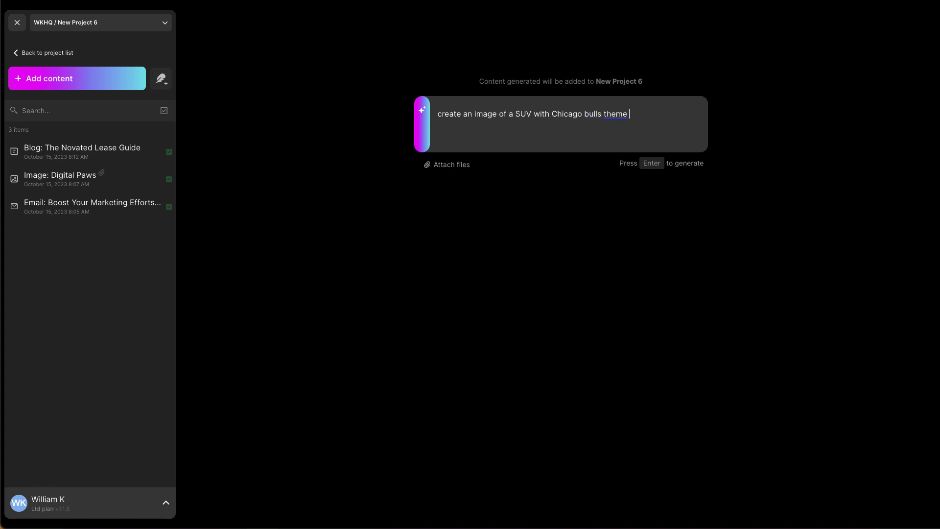
type("in a day light")
key("Return")
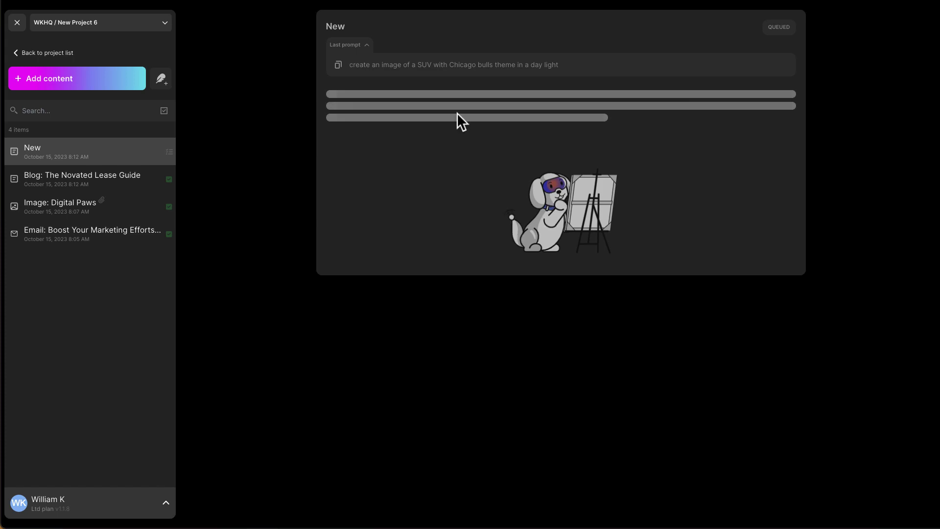
Open 'Blog: The Novated Lease Guide', select its word count, and scroll through the sections to the sources.
left_click(98, 186)
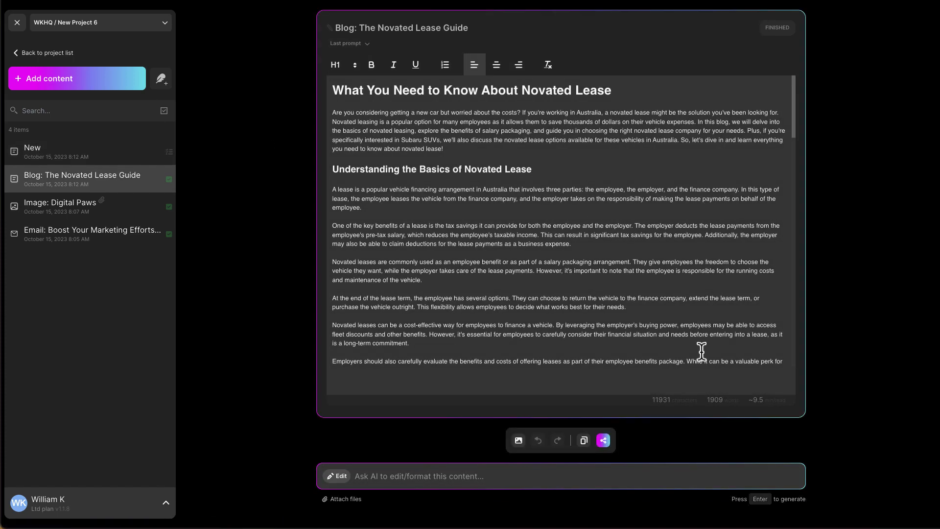
double_click(714, 400)
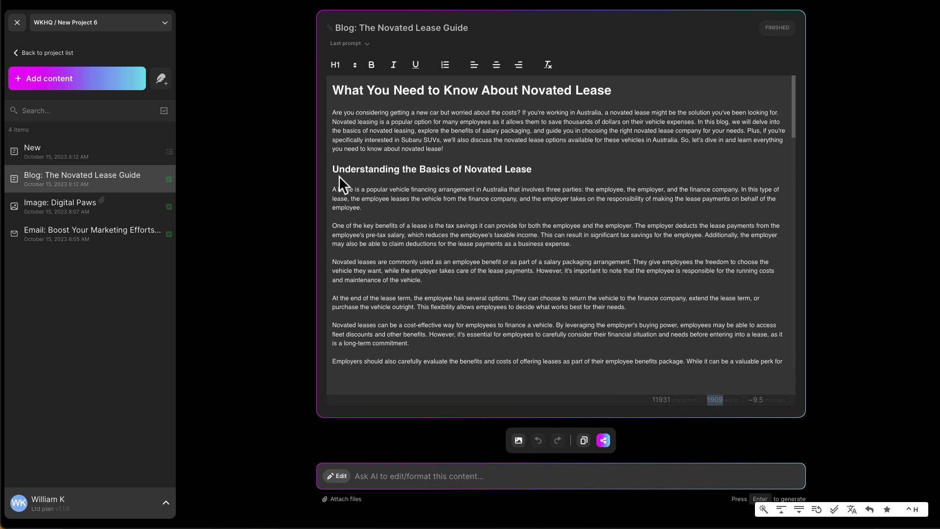
scroll(341, 162, "down", 1)
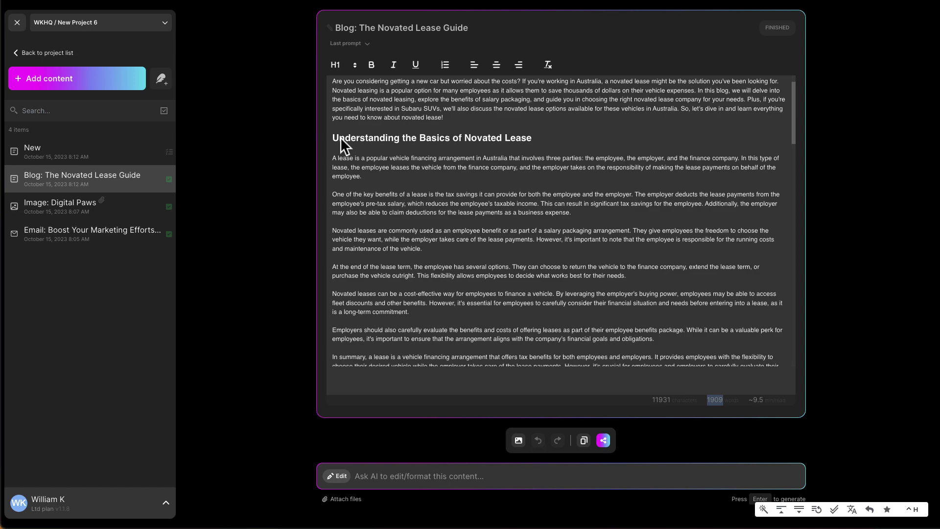
scroll(445, 137, "down", 5)
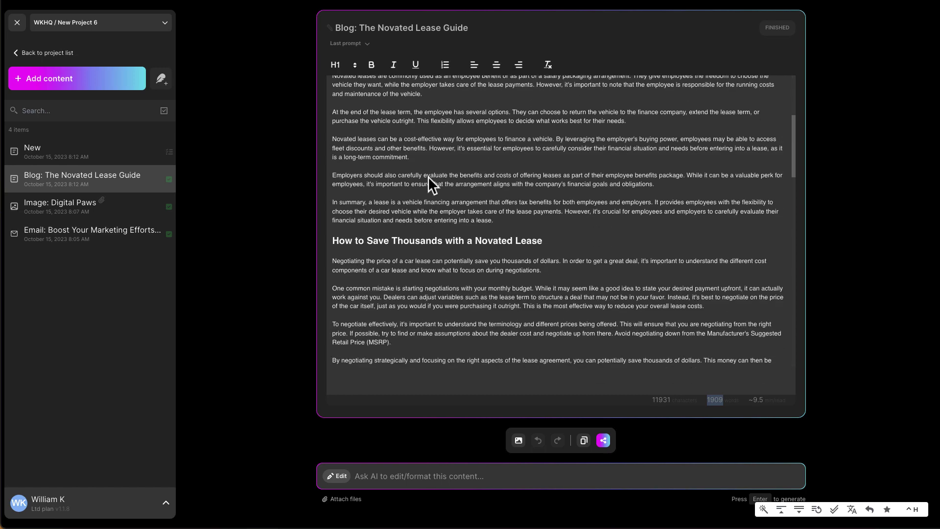
scroll(428, 177, "down", 20)
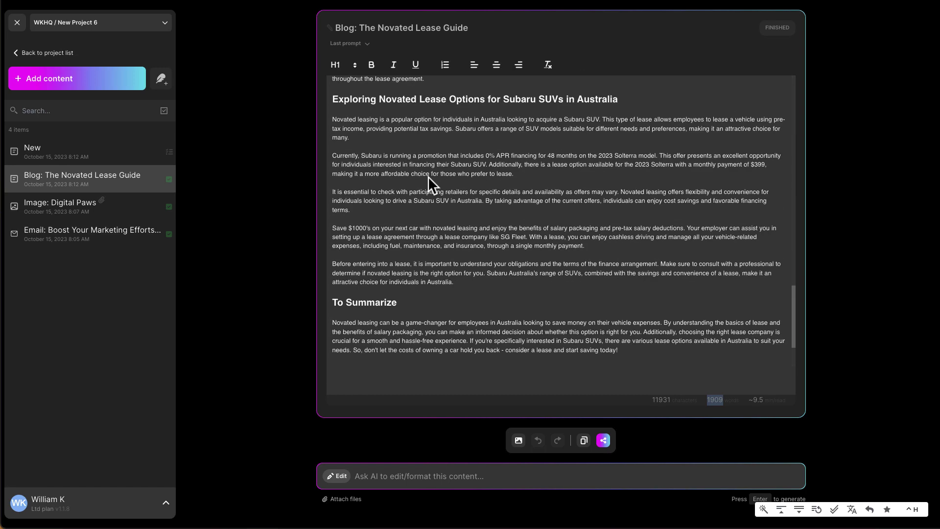
scroll(428, 177, "down", 3)
scroll(429, 176, "up", 1)
scroll(429, 175, "up", 4)
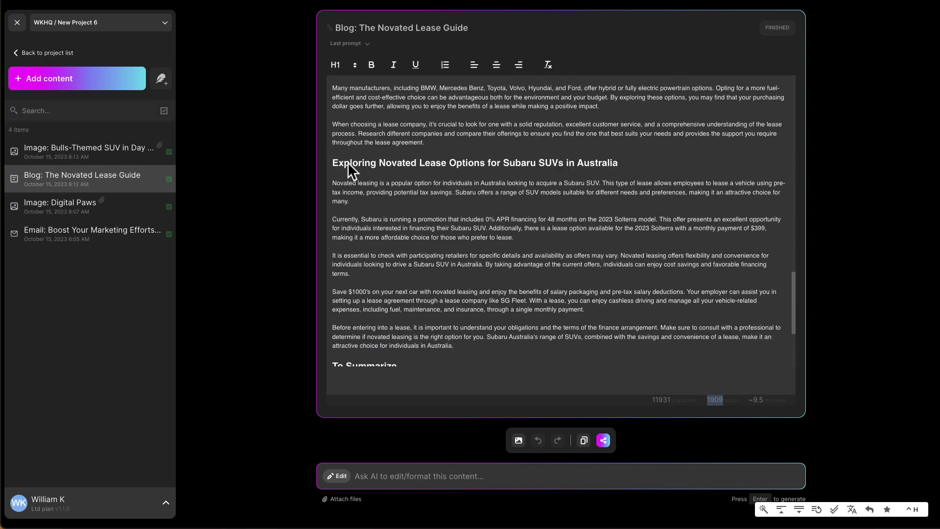
scroll(362, 168, "down", 4)
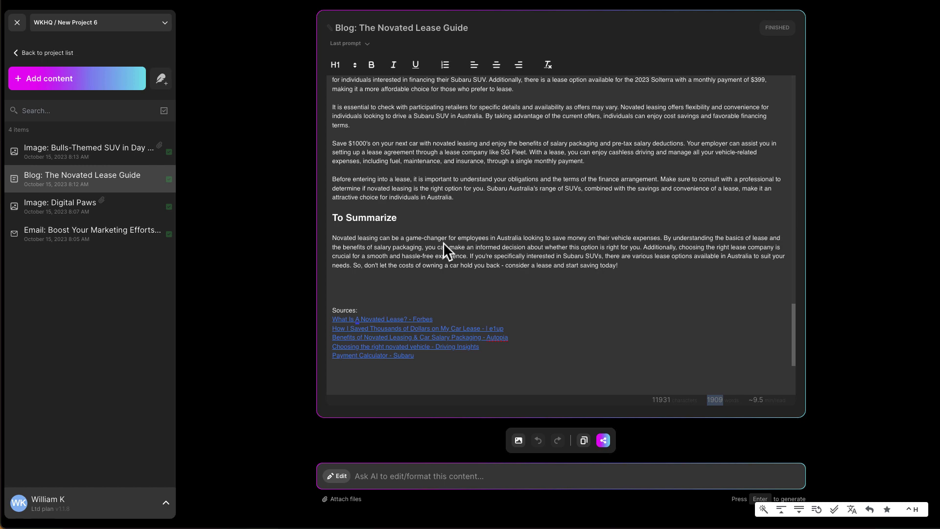
scroll(431, 246, "up", 10)
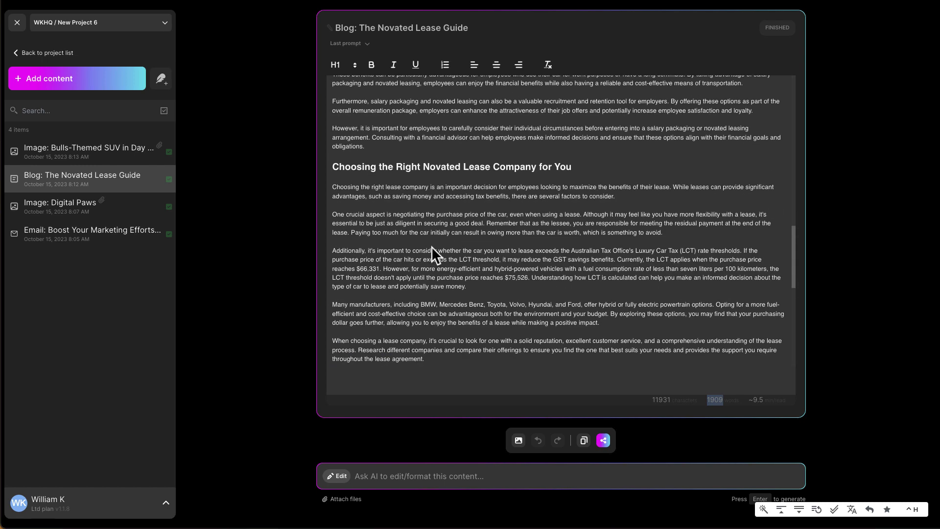
Open 'Image: Bulls-Themed SUV in Day Light' and view its SUV picture enlarged, zoomed to 110%.
left_click(431, 246)
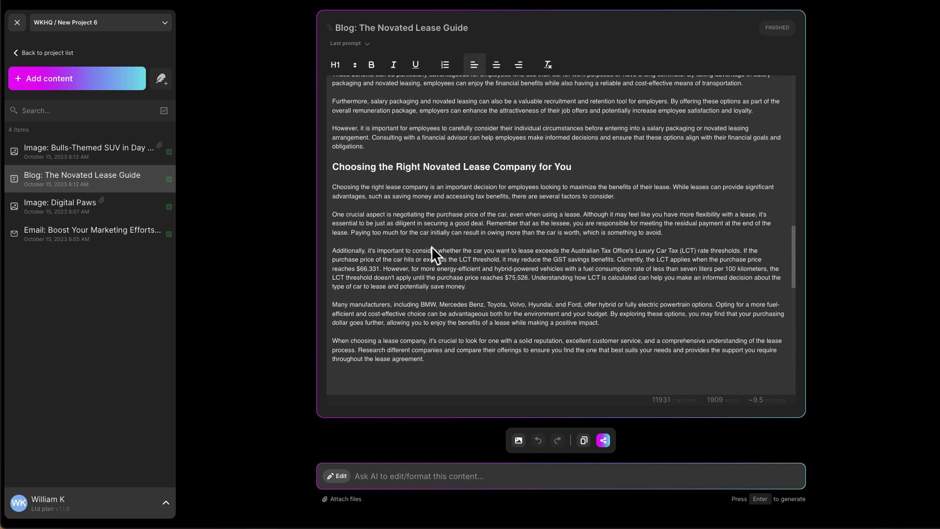
left_click(84, 157)
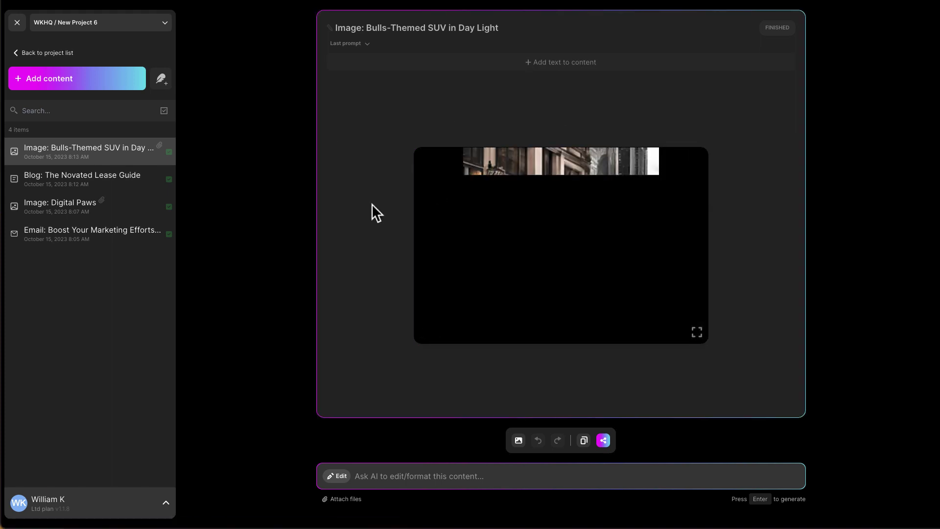
left_click(697, 332)
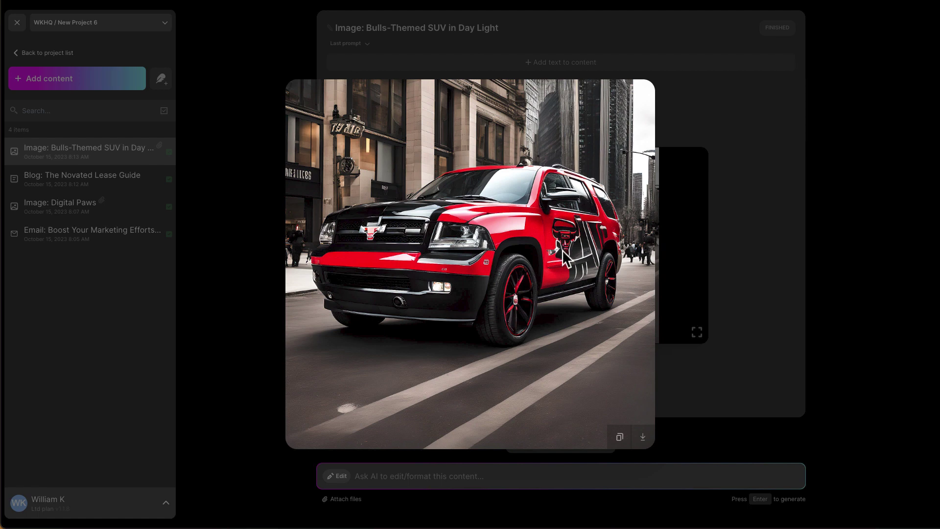
key("ctrl+plus")
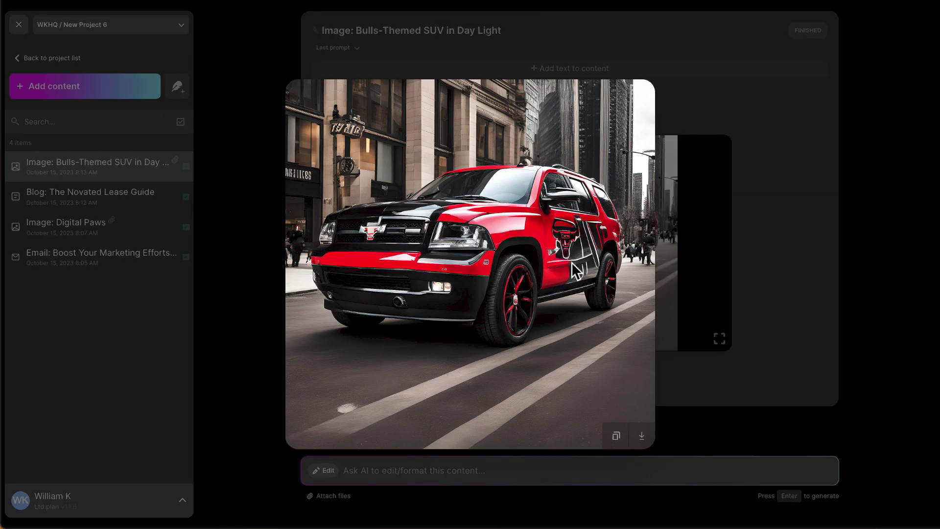